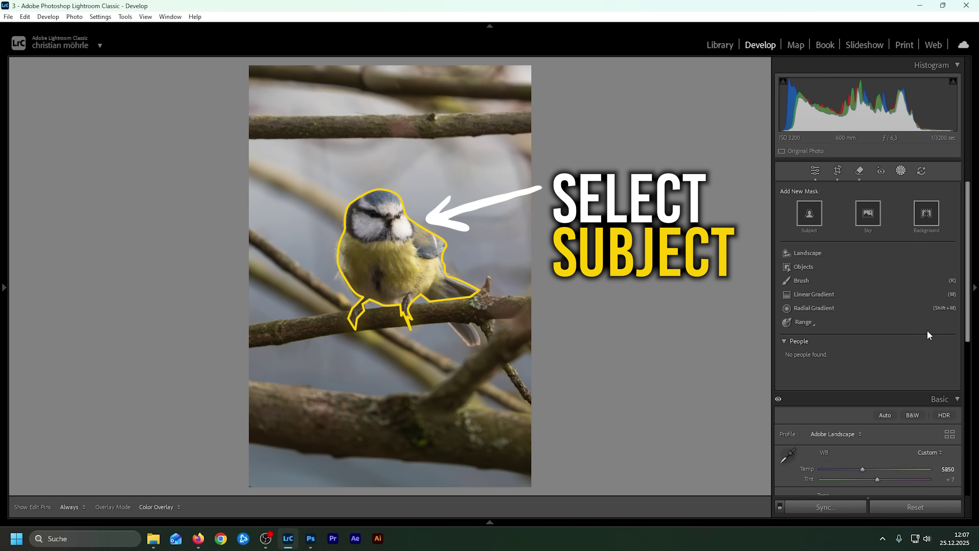
# Create a Subject mask that selects the bird
pyautogui.click(820, 212)
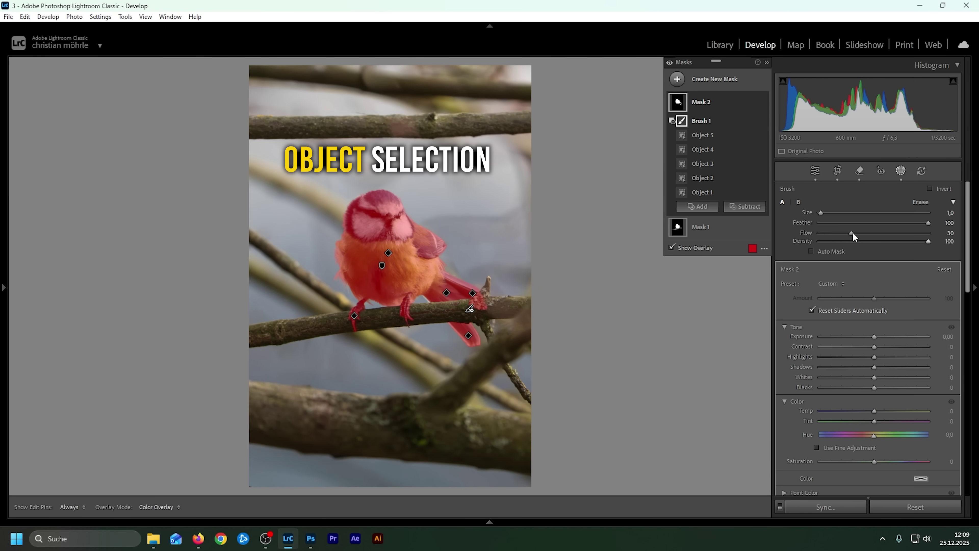
# Set the mask brush's flow to 100 and, with edit pins hidden, brush over the mask spill on the branch knob beside the tail
pyautogui.doubleClick(851, 233)
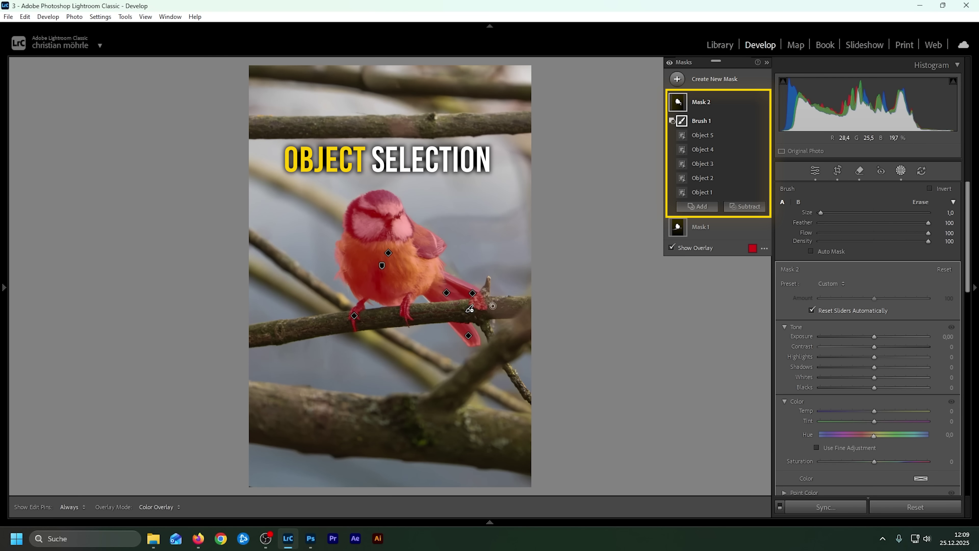
pyautogui.press('h')
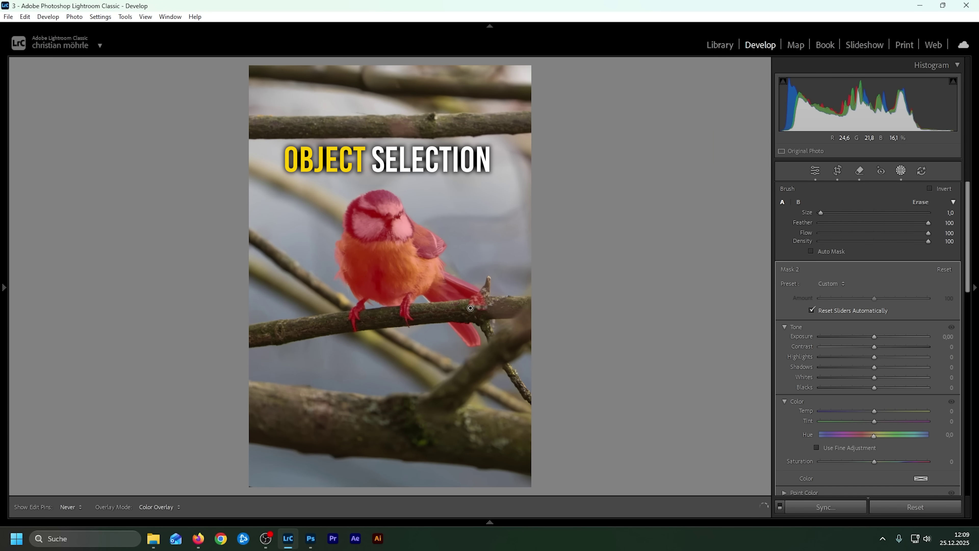
pyautogui.moveTo(486, 299)
pyautogui.mouseDown()
pyautogui.moveTo(475, 295)
pyautogui.moveTo(487, 293)
pyautogui.moveTo(483, 311)
pyautogui.moveTo(470, 303)
pyautogui.mouseUp()
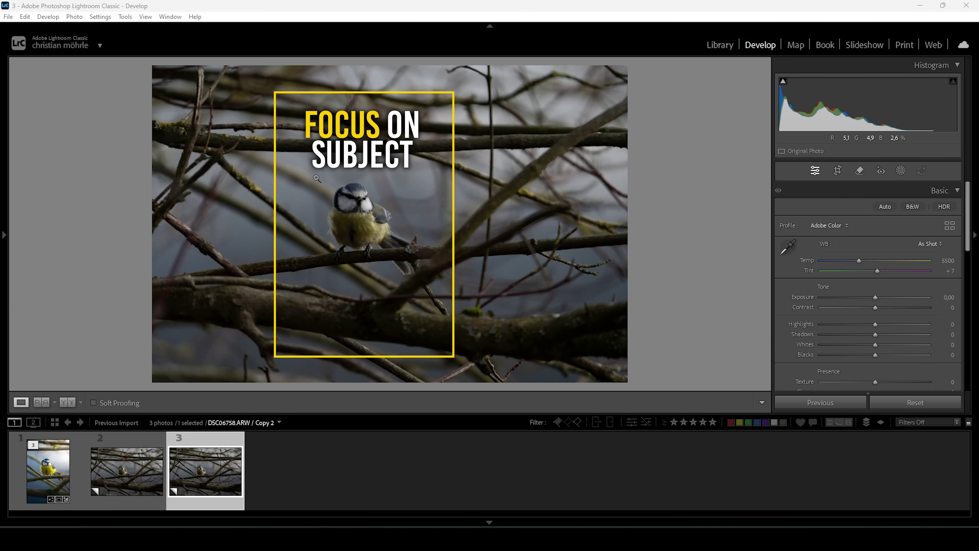
# Crop the photo to an upright frame centred on the bird and its branch
pyautogui.click(837, 170)
pyautogui.moveTo(624, 224); pyautogui.dragTo(492, 231)
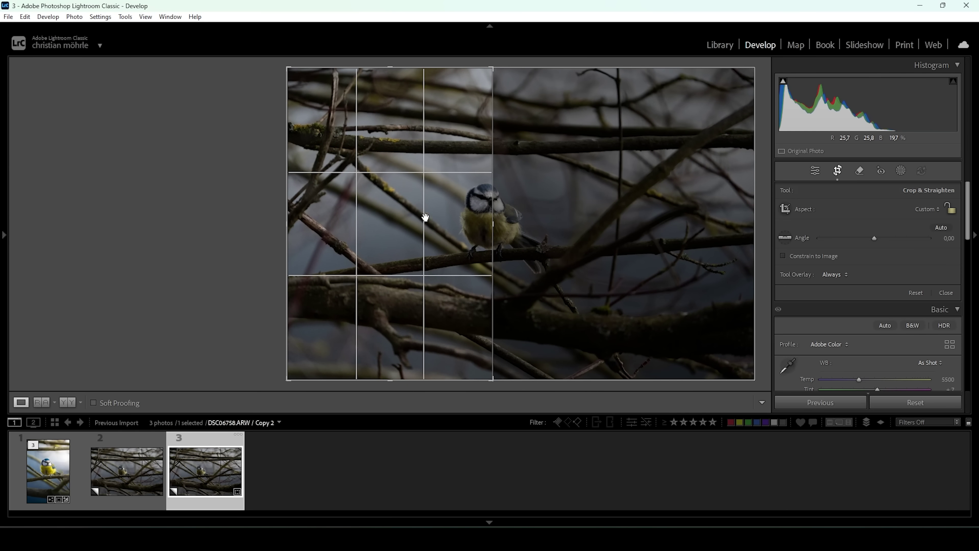
pyautogui.moveTo(421, 215); pyautogui.dragTo(303, 210)
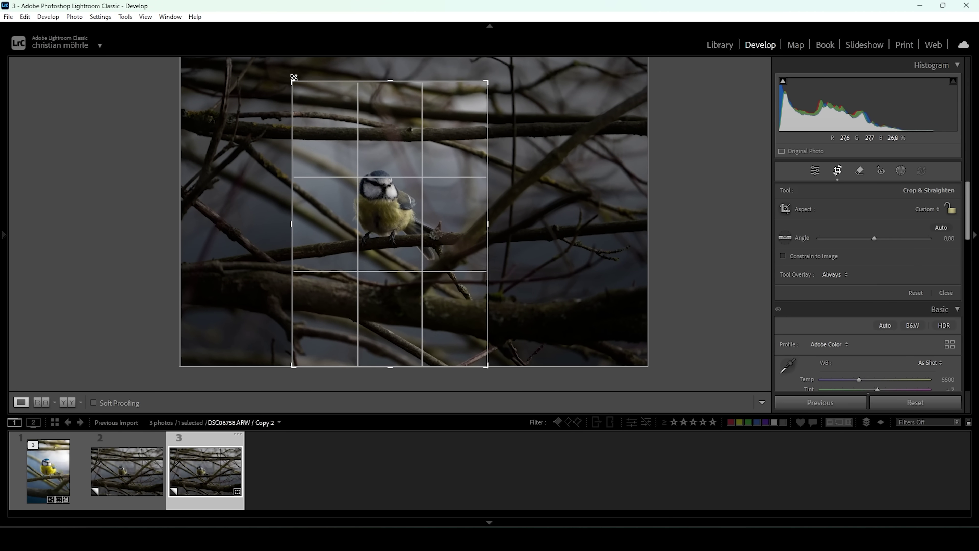
pyautogui.click(816, 170)
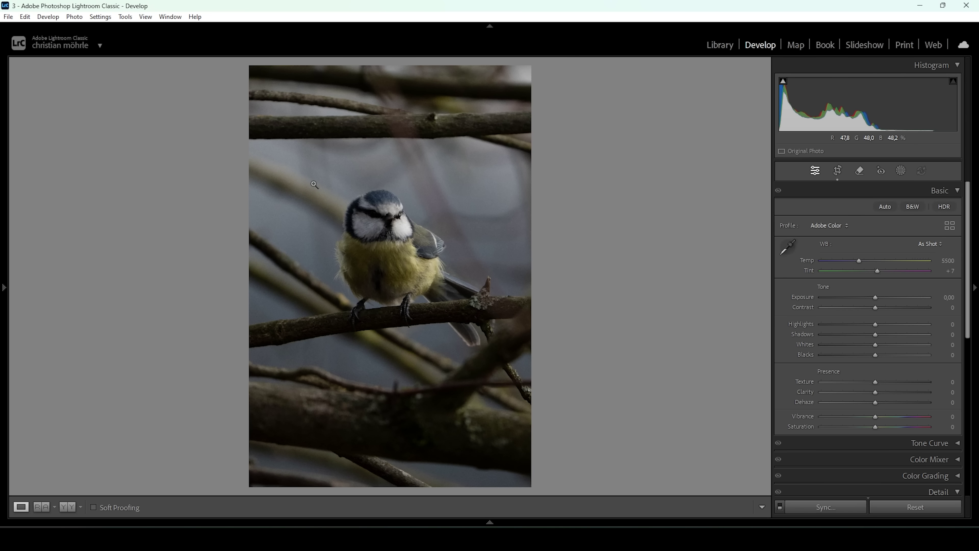
# Apply Denoise to the photo with an amount of 50
pyautogui.click(924, 195)
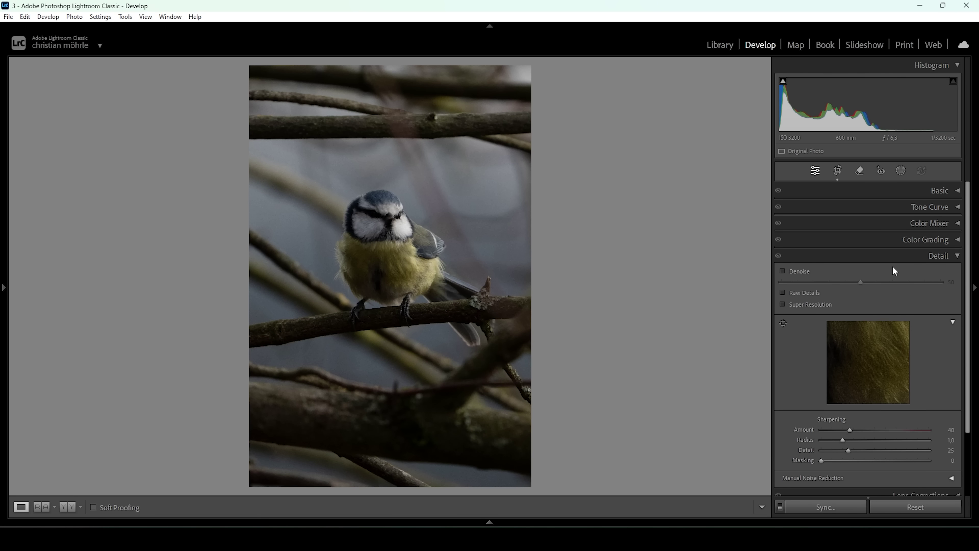
pyautogui.click(782, 270)
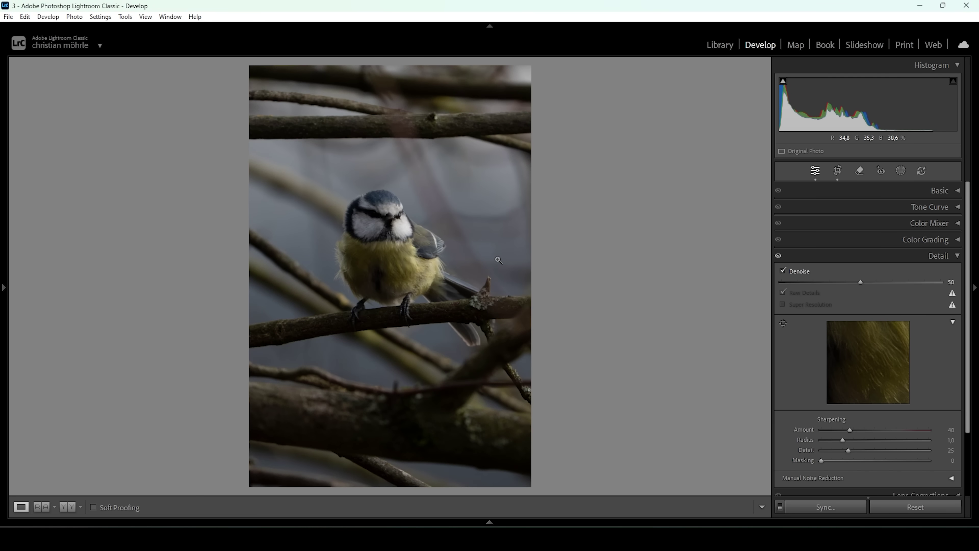
pyautogui.click(842, 255)
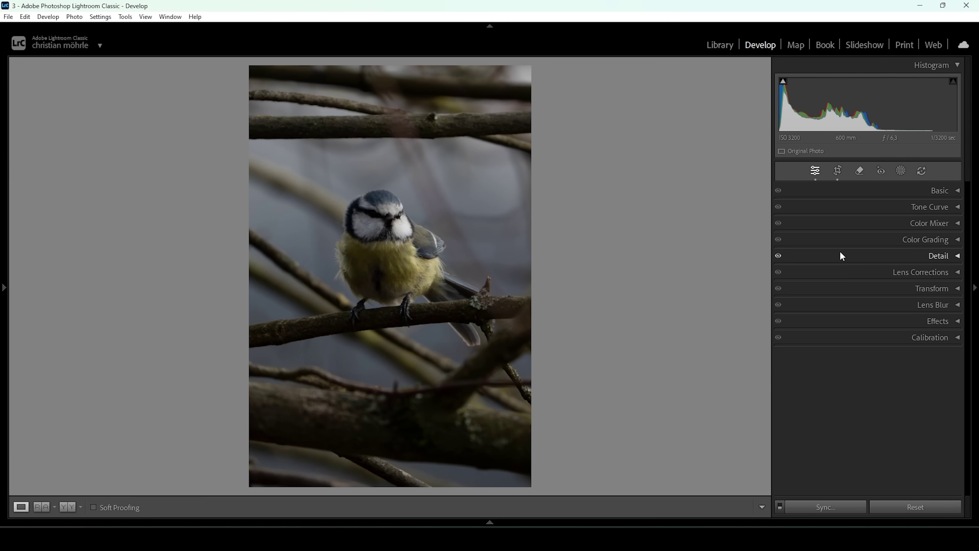
# Paint over the thin branch crossing above the thick lower branch at brush size 14 and remove it with generative AI
pyautogui.click(858, 172)
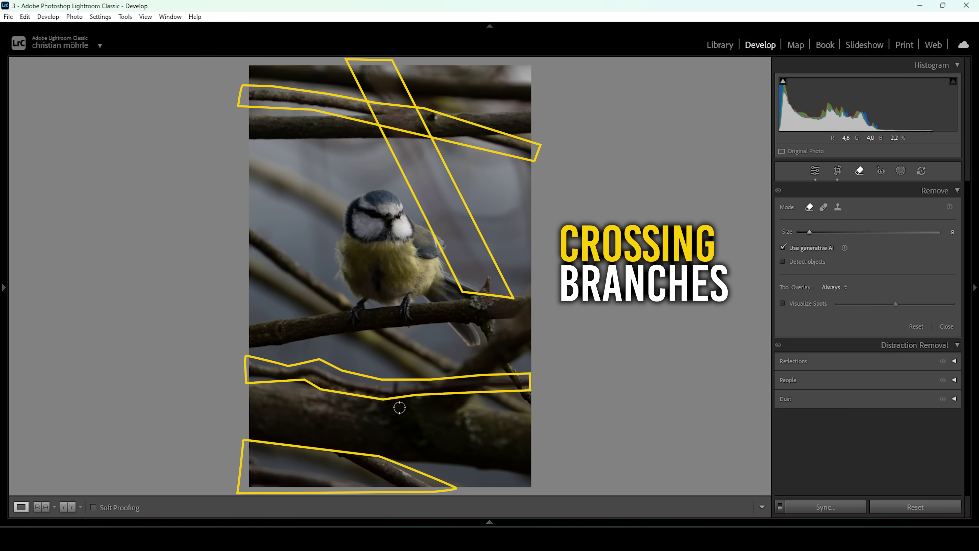
pyautogui.scroll(3, 278, 372)
pyautogui.moveTo(255, 372); pyautogui.dragTo(572, 390)
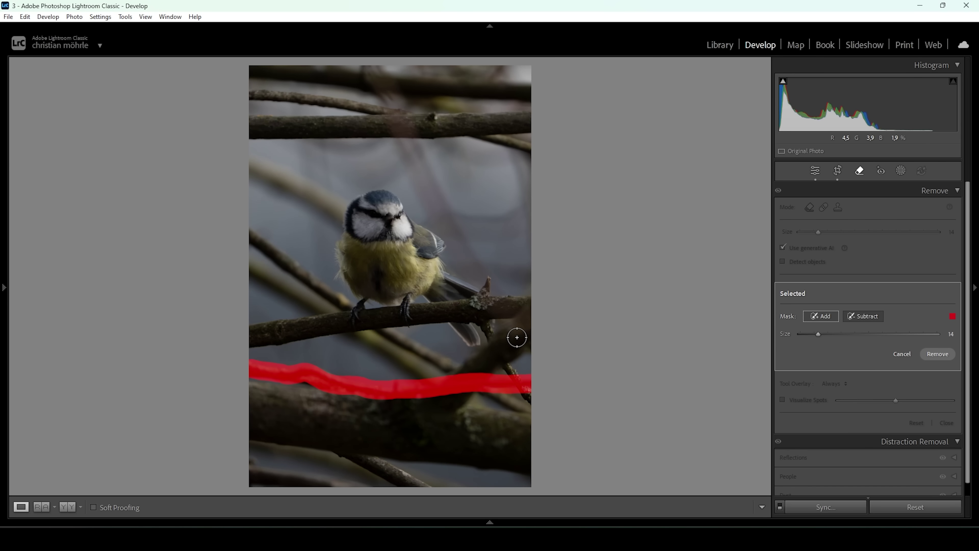
pyautogui.click(937, 353)
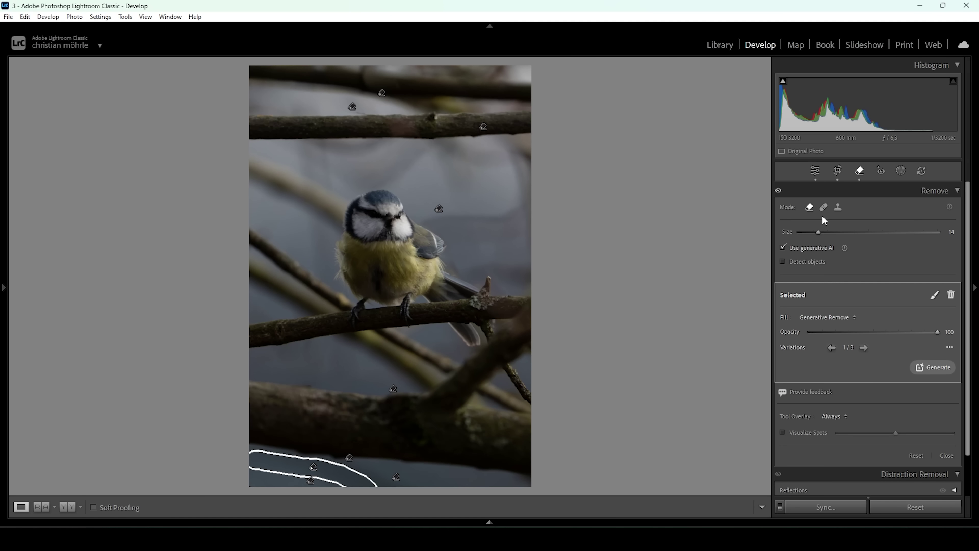
pyautogui.click(814, 171)
# Change the photo's profile to Adobe Landscape
pyautogui.click(930, 191)
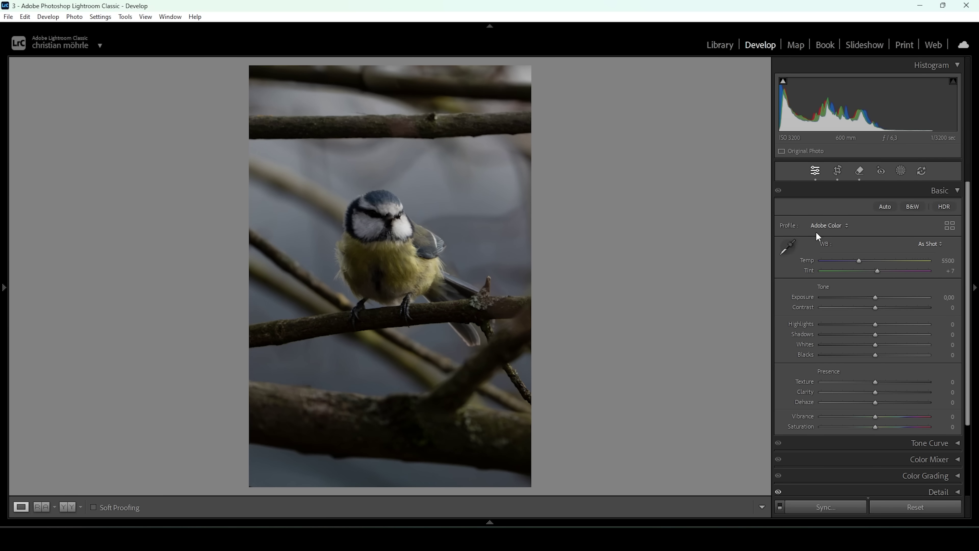
pyautogui.click(826, 227)
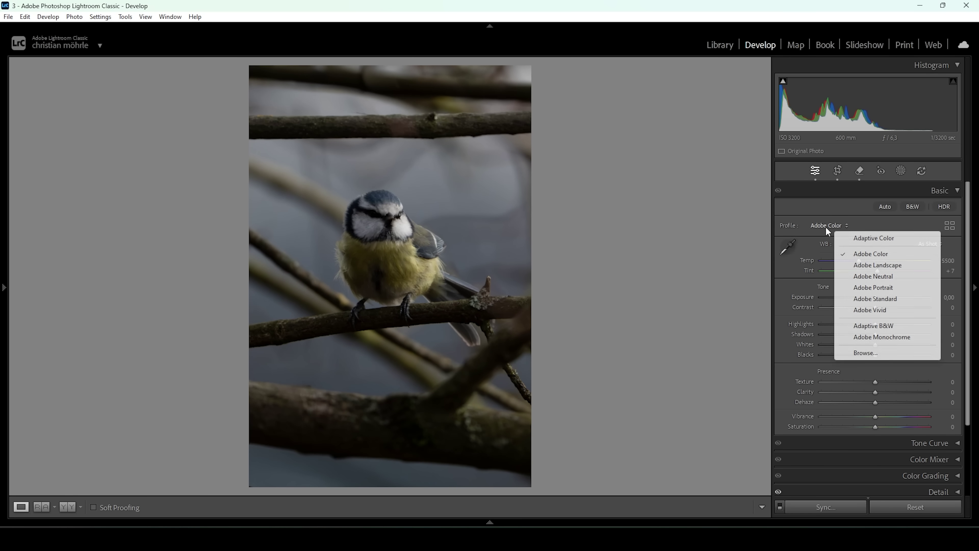
pyautogui.click(895, 263)
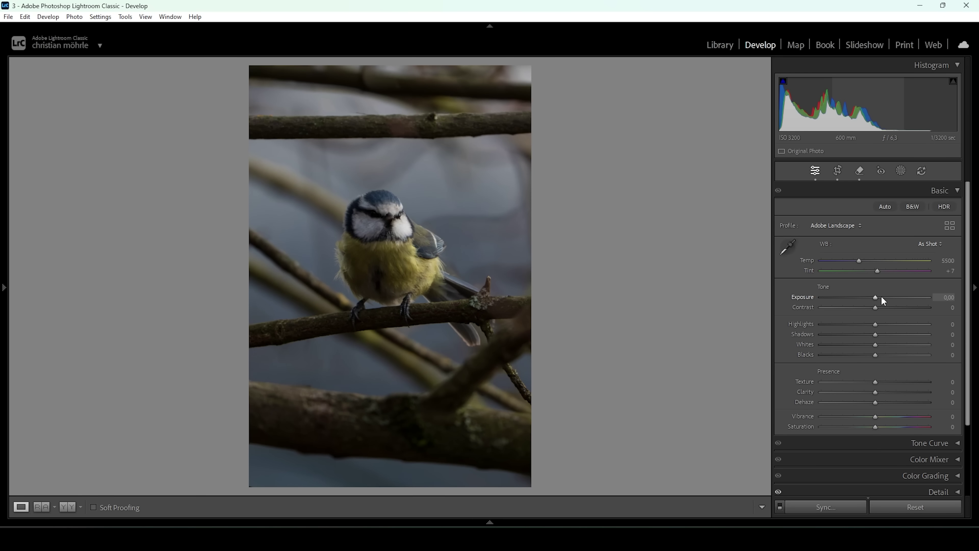
# Raise the photo's exposure to +0.80
pyautogui.moveTo(877, 297); pyautogui.dragTo(885, 298)
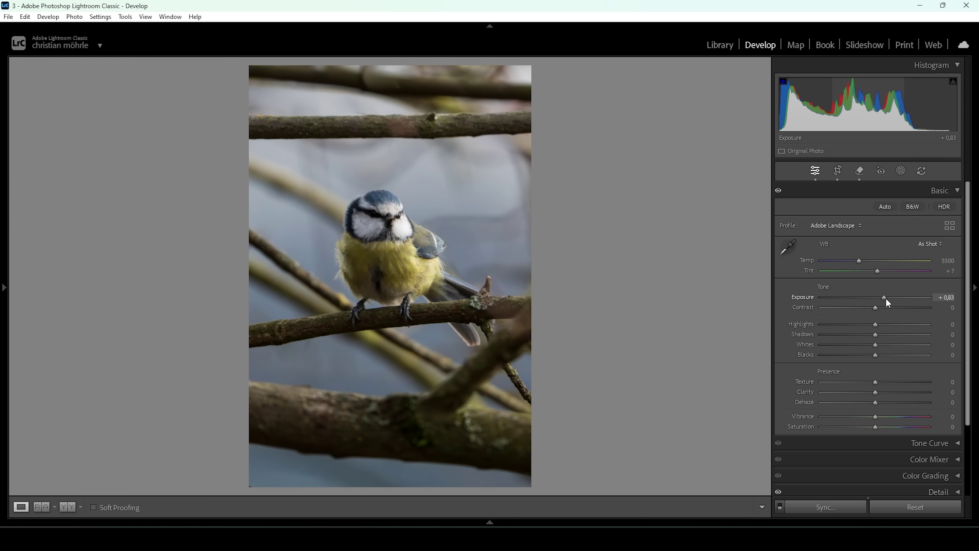
pyautogui.click(946, 297)
pyautogui.write('0,8')
pyautogui.press('Return')
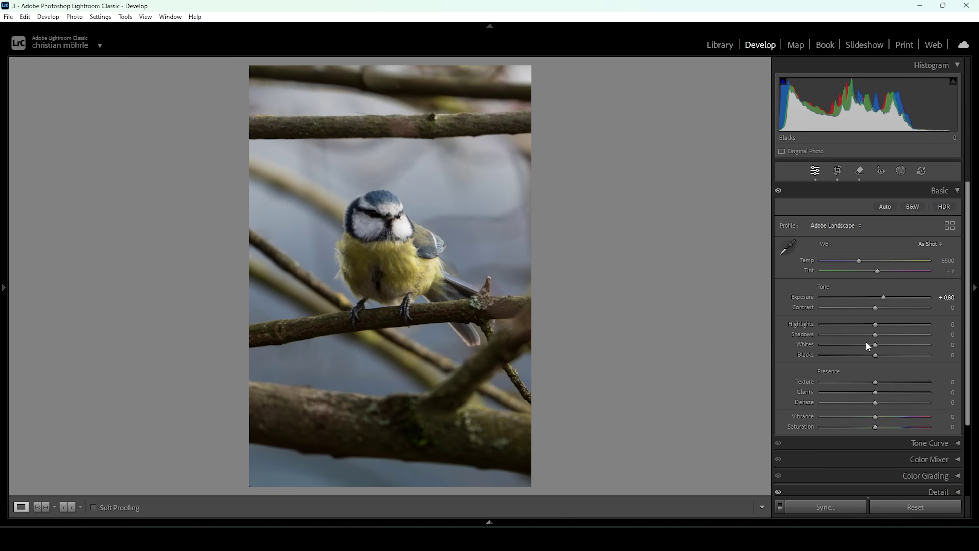
# Brighten the tonal range by setting Shadows to +13, Blacks to +27 and Whites to +23
pyautogui.moveTo(876, 337); pyautogui.dragTo(880, 338)
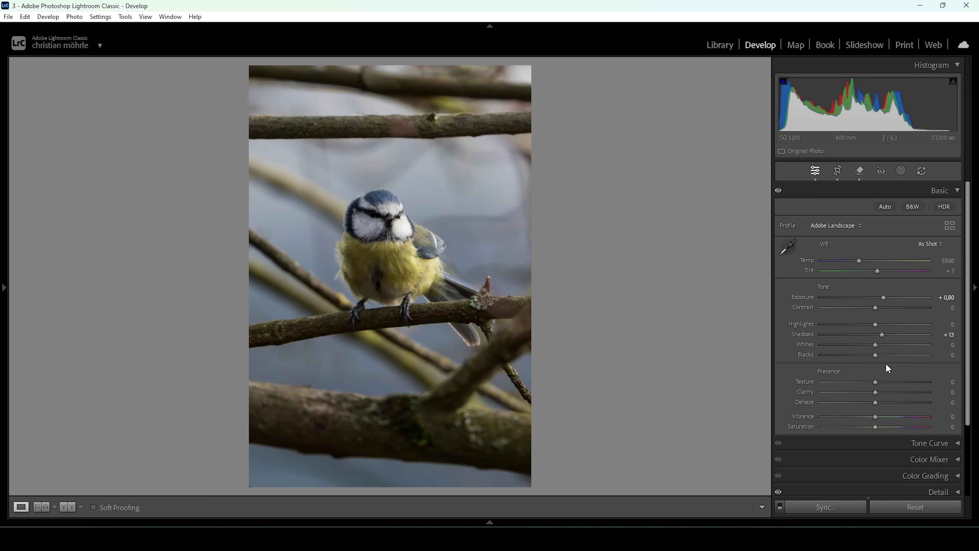
pyautogui.moveTo(876, 354)
pyautogui.mouseDown()
pyautogui.moveTo(891, 352)
pyautogui.moveTo(887, 345)
pyautogui.mouseUp()
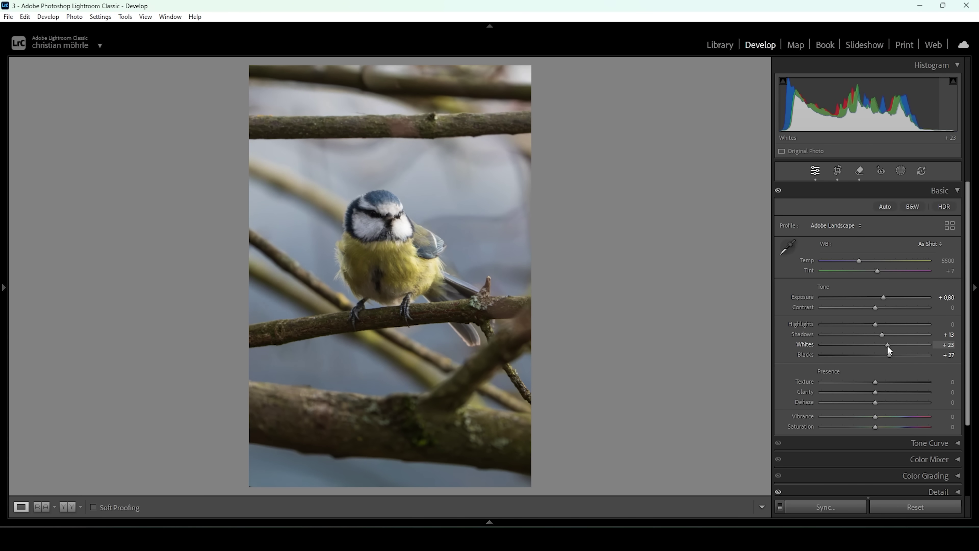
pyautogui.moveTo(887, 345); pyautogui.dragTo(887, 346)
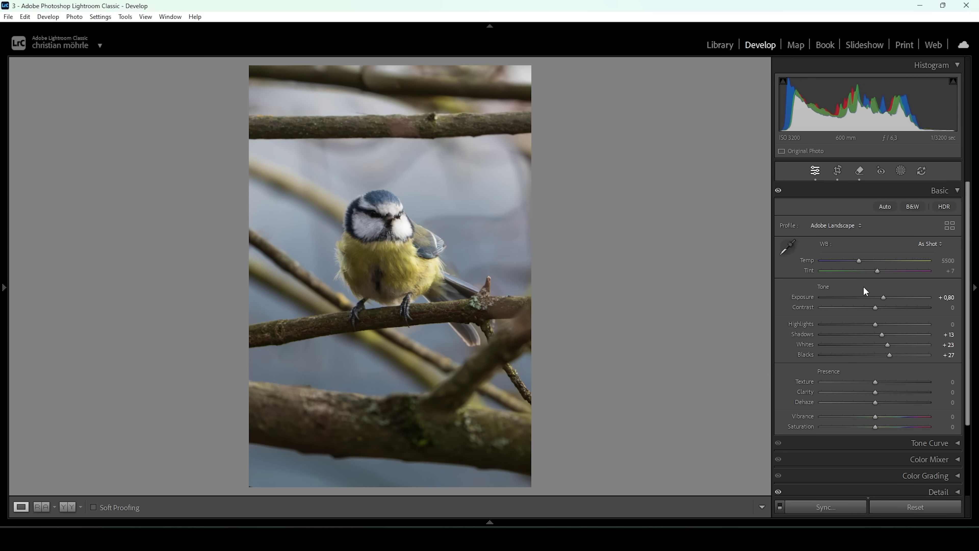
# Warm the white balance to 5850 and soften the photo with Texture +4, Clarity −14 and Dehaze −8
pyautogui.moveTo(859, 260); pyautogui.dragTo(864, 260)
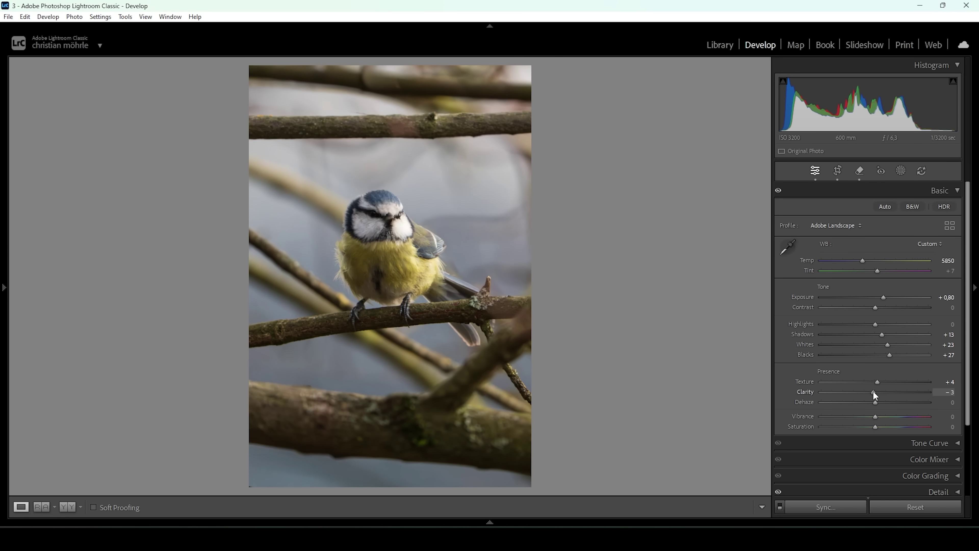
pyautogui.moveTo(869, 391); pyautogui.dragTo(867, 392)
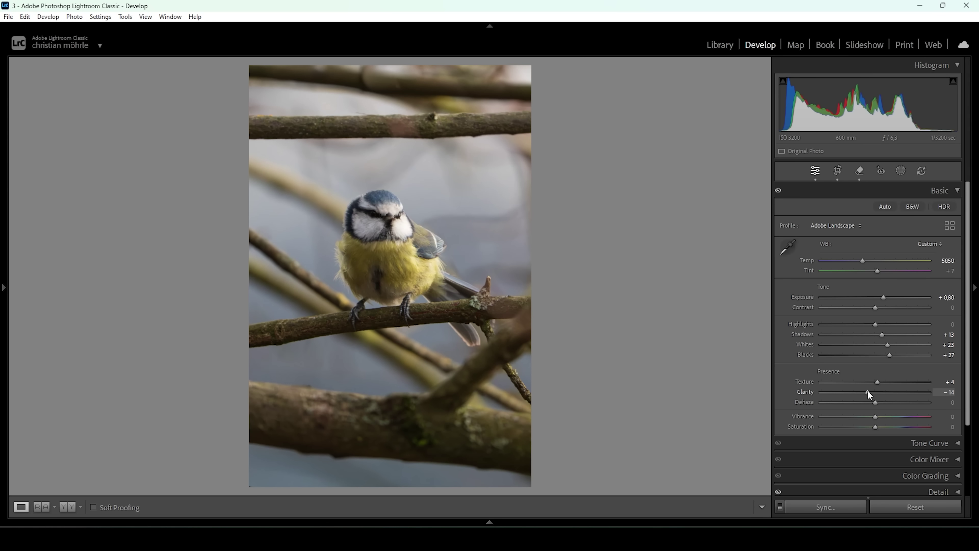
pyautogui.moveTo(871, 402); pyautogui.dragTo(867, 400)
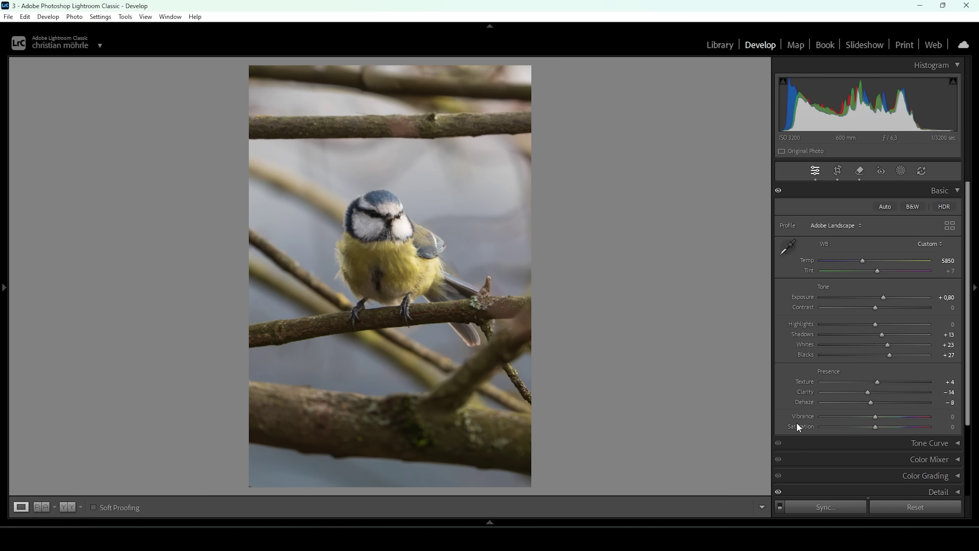
# Compare the edited photo side by side with the uncropped reference photo, and return to the single-photo view
pyautogui.click(41, 507)
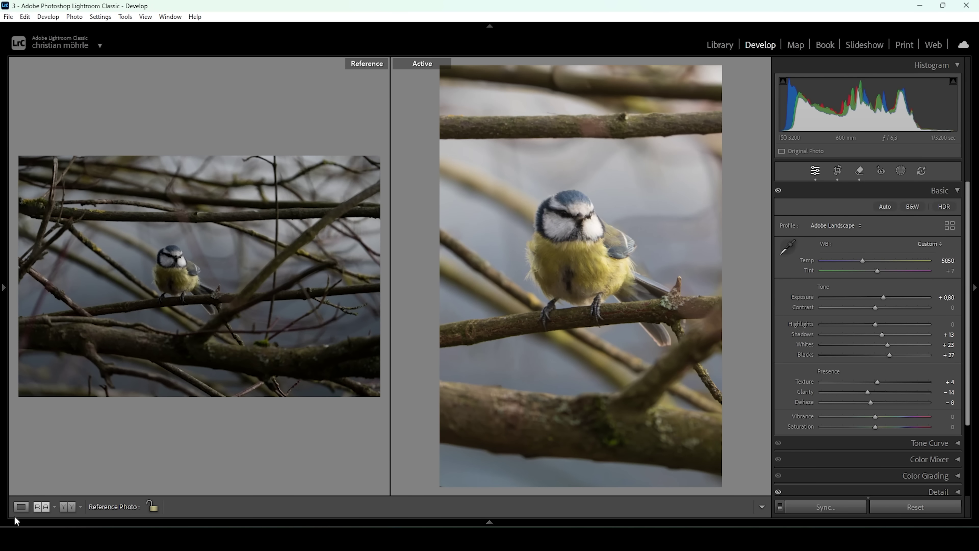
pyautogui.click(21, 506)
# Mask the bird with automatic subject selection
pyautogui.click(901, 170)
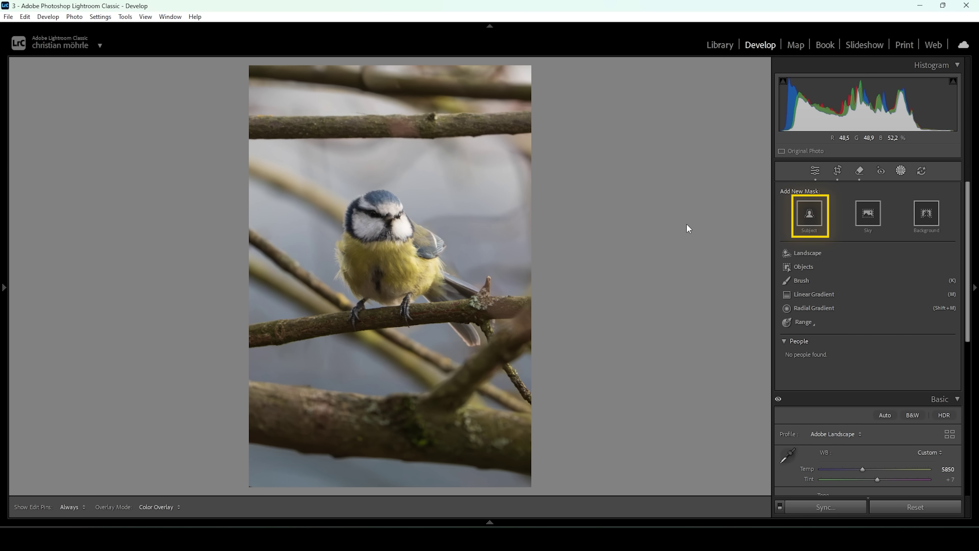
pyautogui.click(816, 208)
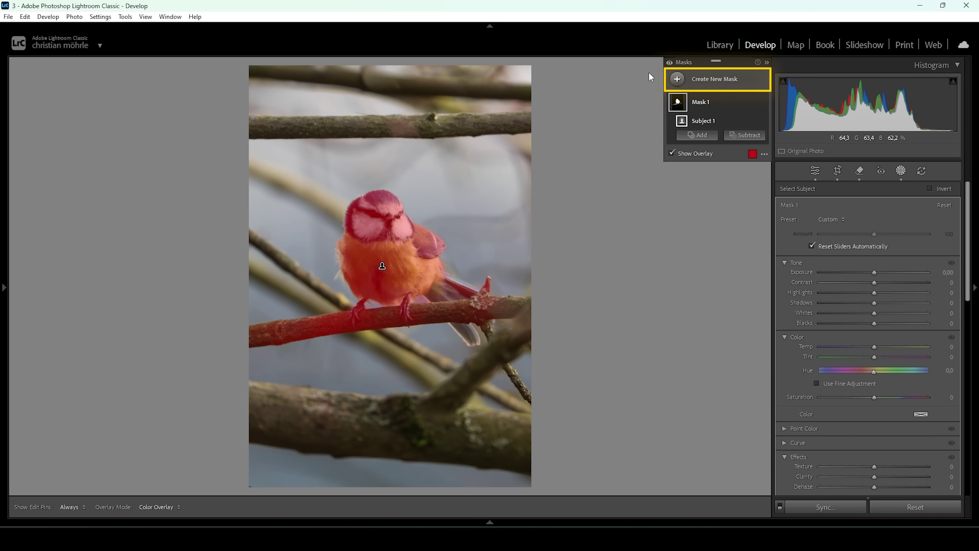
# Create a second mask with Select Objects in Rectangle Select mode, framing the bird's head, body and feet
pyautogui.click(678, 79)
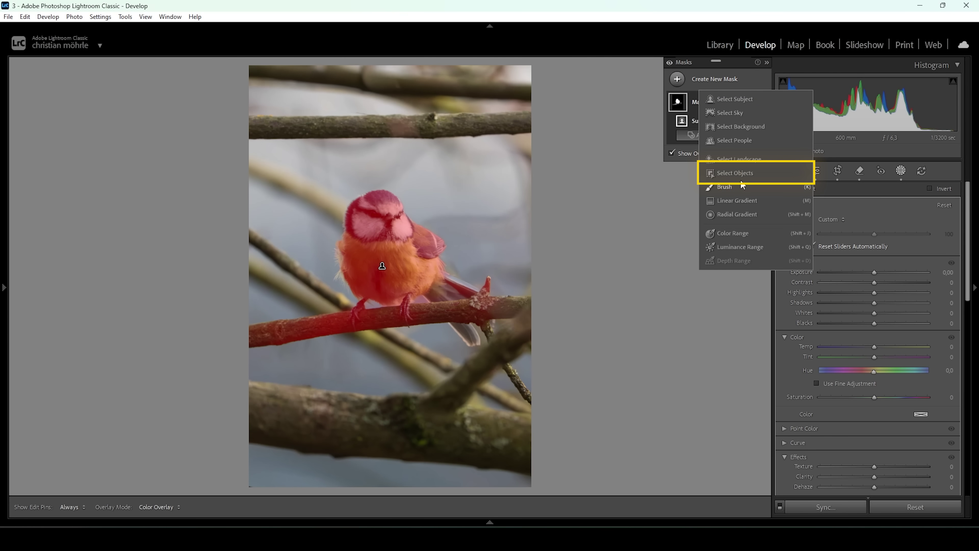
pyautogui.click(743, 172)
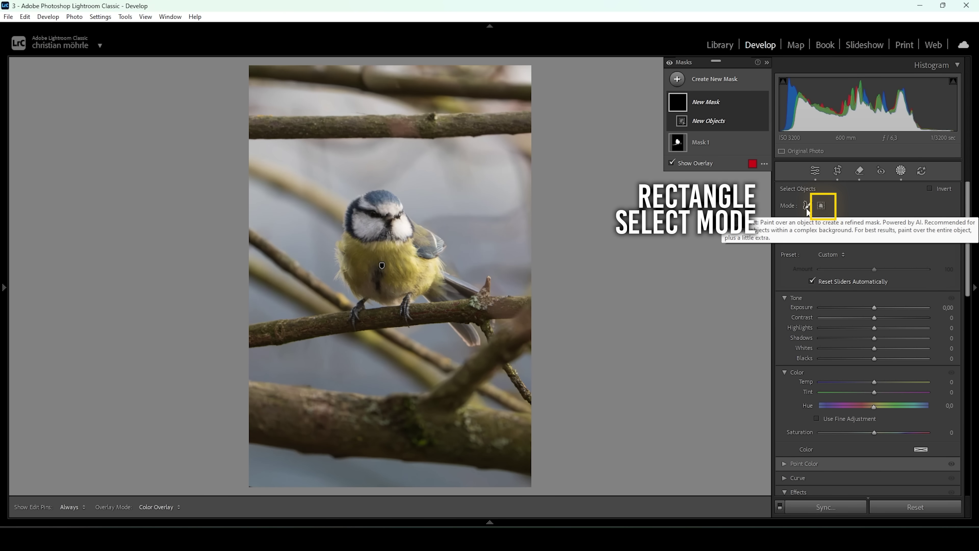
pyautogui.click(822, 207)
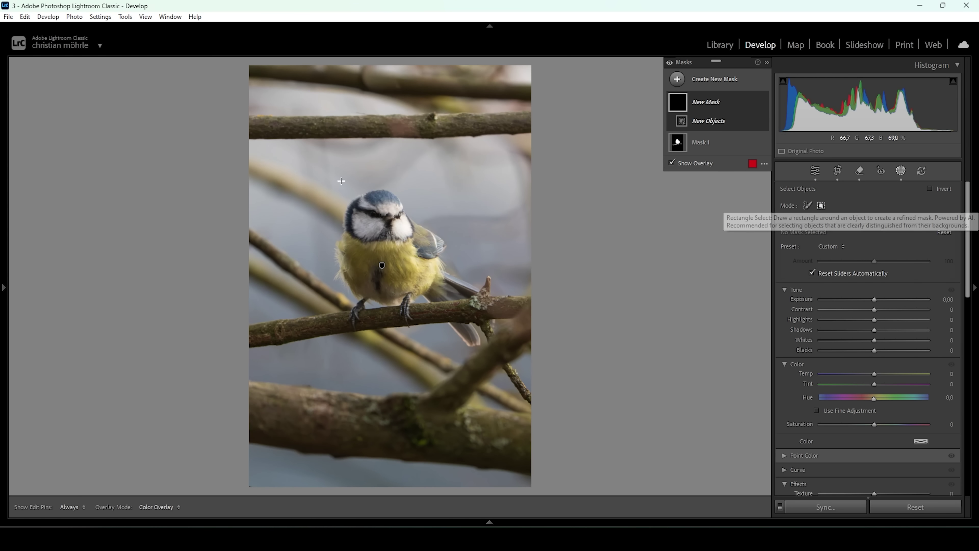
pyautogui.moveTo(315, 177); pyautogui.dragTo(453, 352)
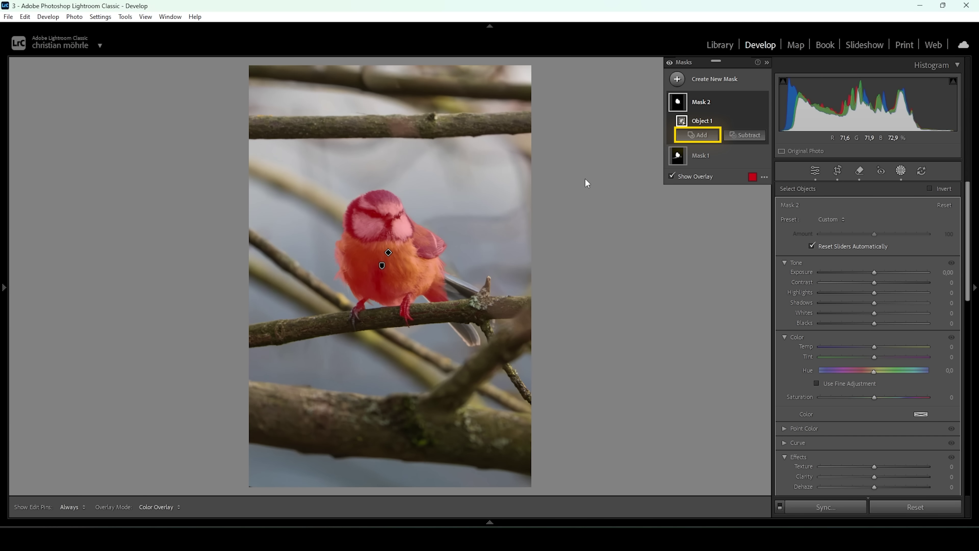
# Add the bird's foot under the front of its body to Mask 2 with a rectangular object selection
pyautogui.click(701, 135)
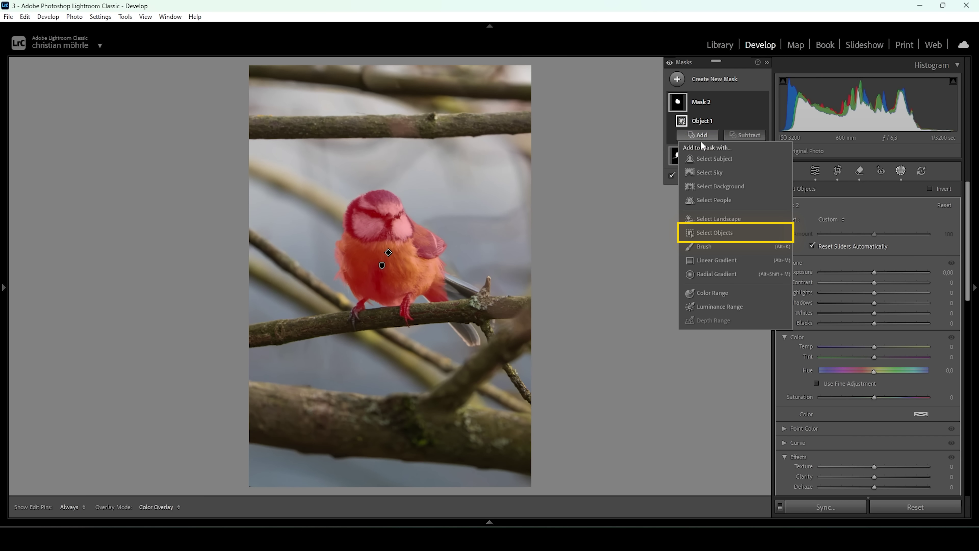
pyautogui.click(709, 231)
pyautogui.moveTo(346, 305); pyautogui.dragTo(364, 331)
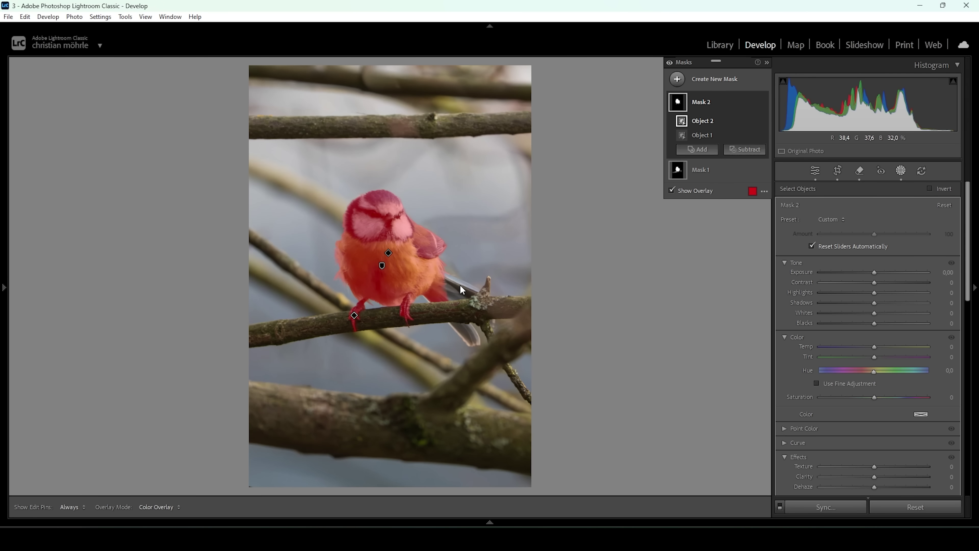
# Add the tail tip hanging below the branch to Mask 2 with another rectangular object selection
pyautogui.click(761, 153)
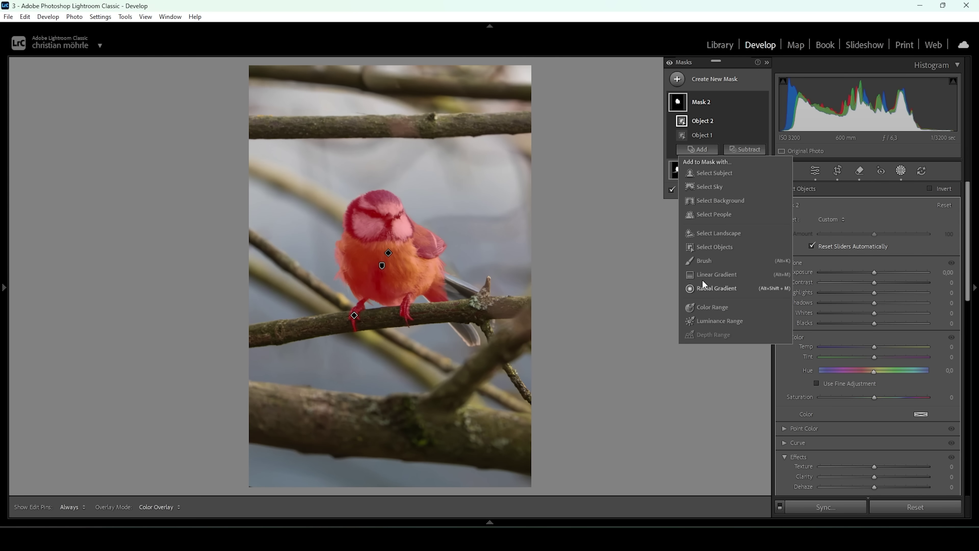
pyautogui.click(723, 247)
pyautogui.moveTo(443, 317); pyautogui.dragTo(489, 361)
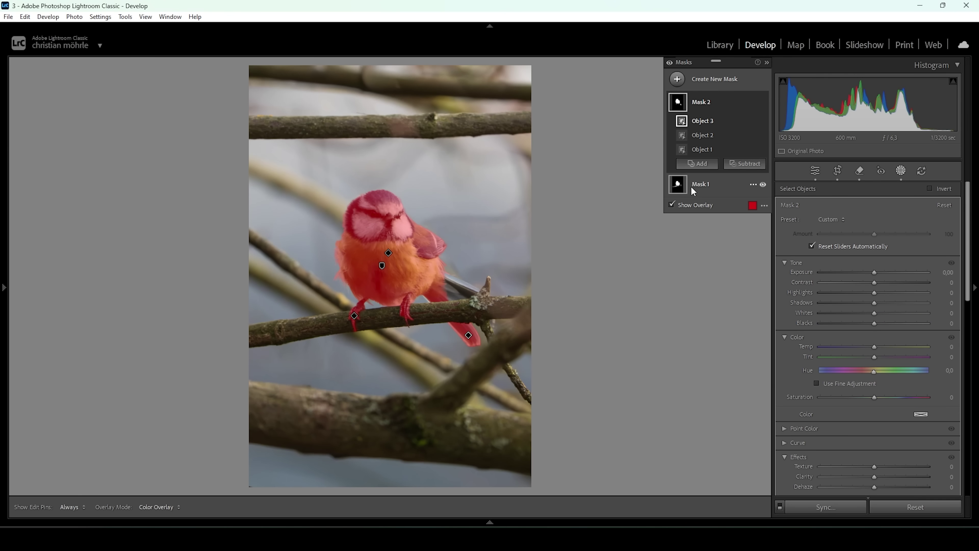
# Add the tail feathers above the perch branch to Mask 2 with object selections and subtract the branch knot with a size 1 brush
pyautogui.click(697, 163)
pyautogui.click(720, 274)
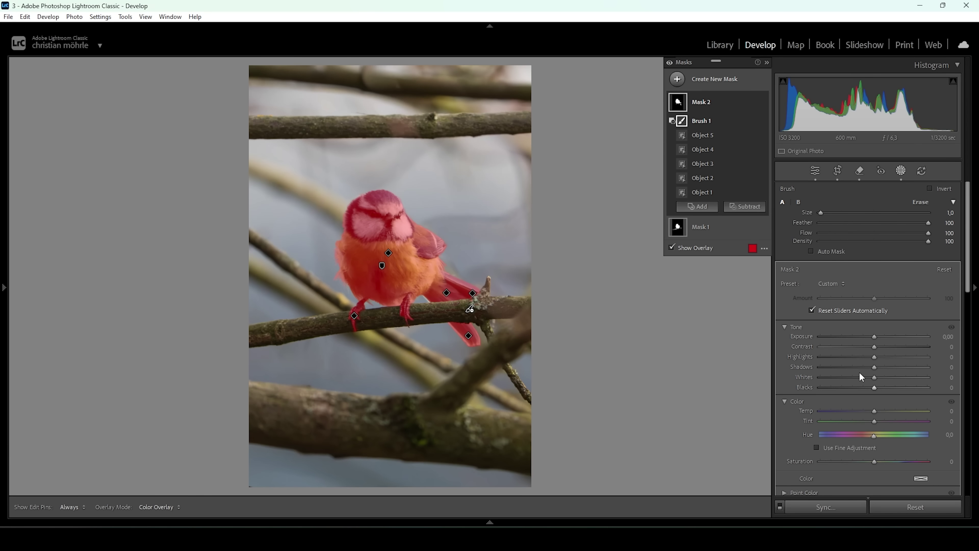
# Brighten and enrich the bird in Mask 2 with Shadows 13, Whites 9, Temp −3, Saturation 65 and Texture 5, comparing before and after
pyautogui.moveTo(874, 367); pyautogui.dragTo(884, 377)
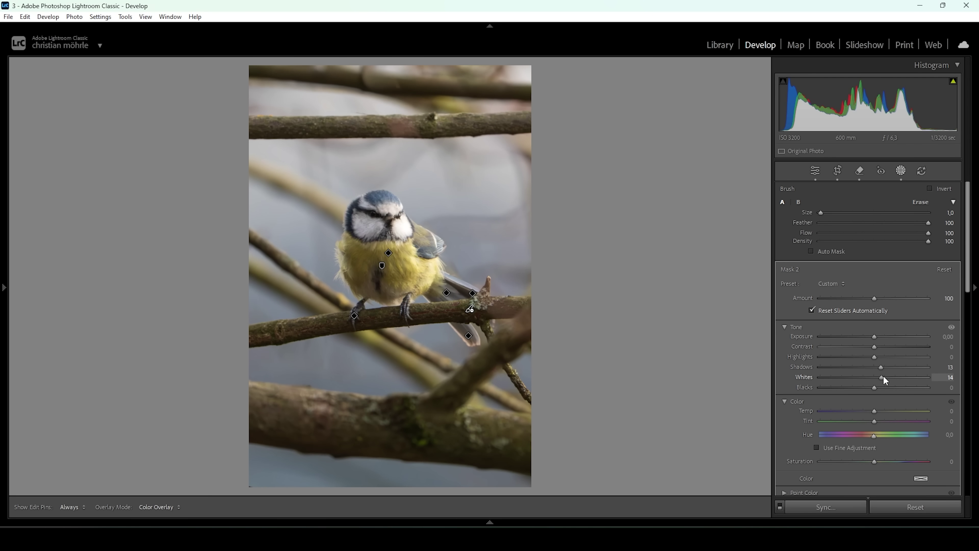
pyautogui.moveTo(880, 375); pyautogui.dragTo(880, 375)
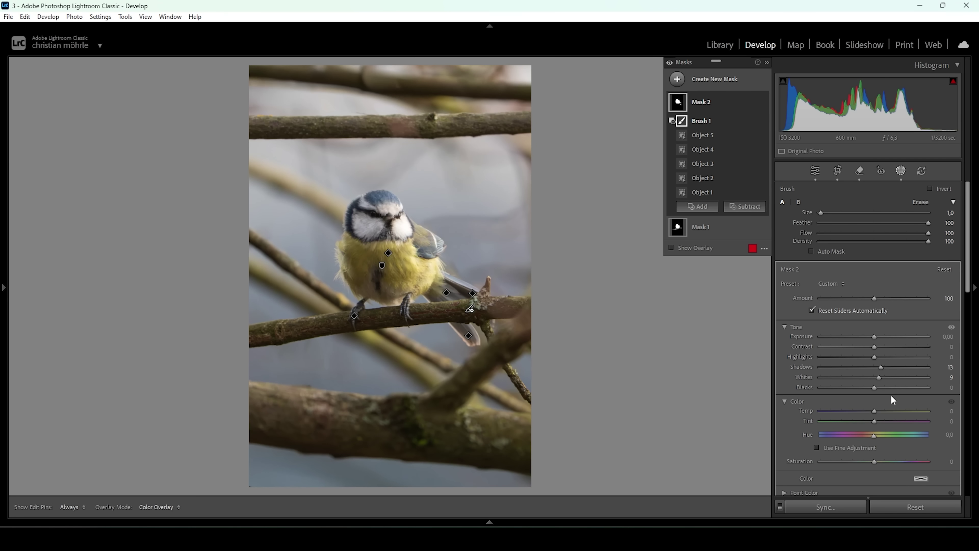
pyautogui.moveTo(873, 411); pyautogui.dragTo(872, 411)
pyautogui.moveTo(874, 461); pyautogui.dragTo(899, 462)
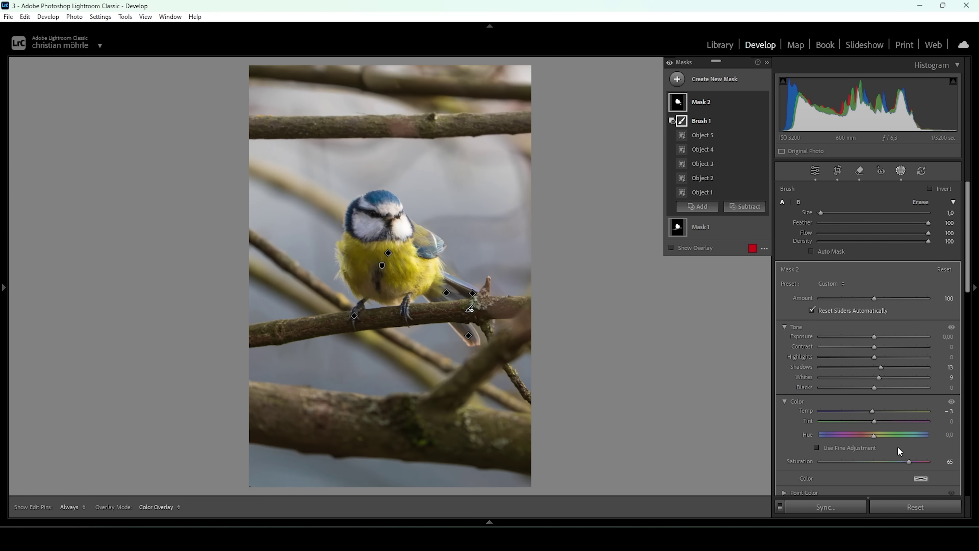
pyautogui.scroll(-2, 864, 455)
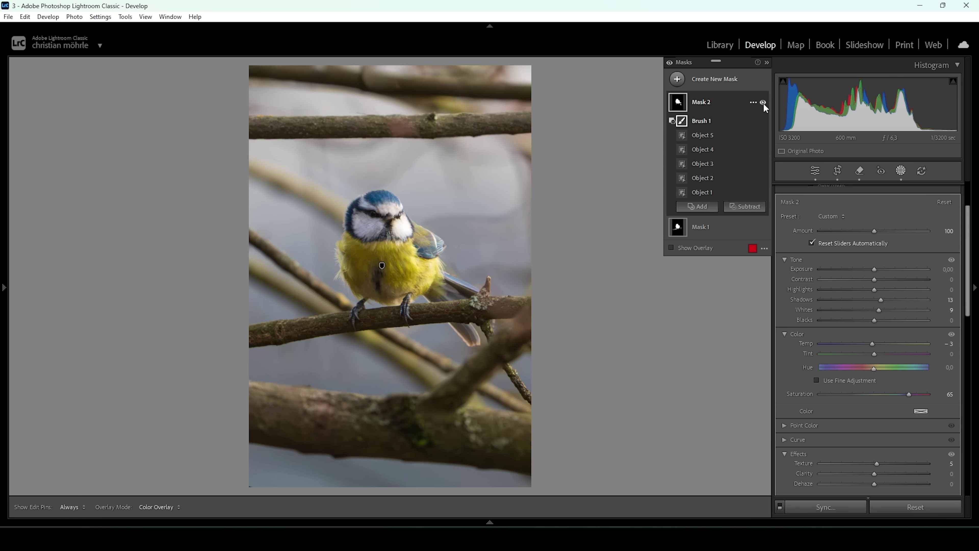
pyautogui.click(762, 103)
pyautogui.click(763, 102)
# Create a linear gradient mask fading from the bottom branch up to the bird's head, and subtract the bird with a rectangular object selection
pyautogui.click(675, 79)
pyautogui.click(744, 200)
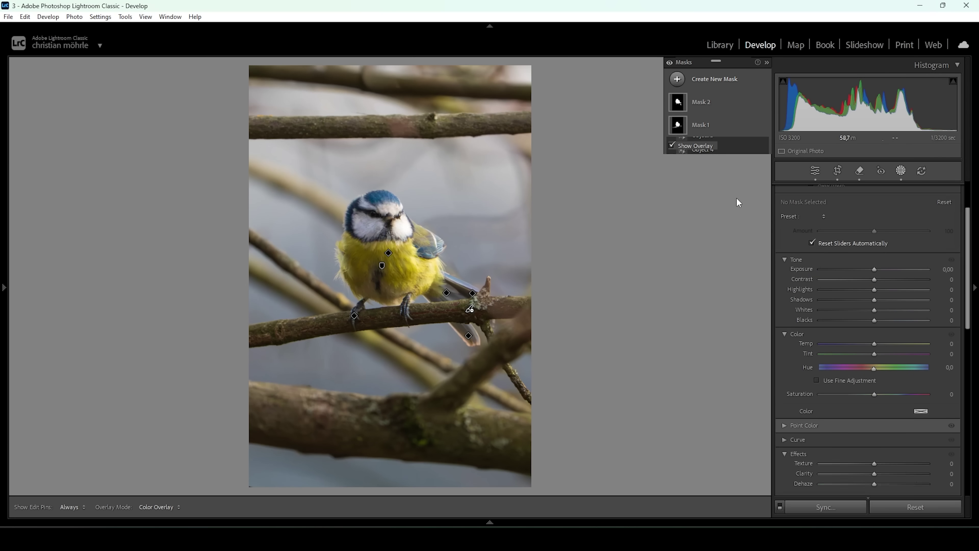
pyautogui.moveTo(397, 386); pyautogui.dragTo(380, 226)
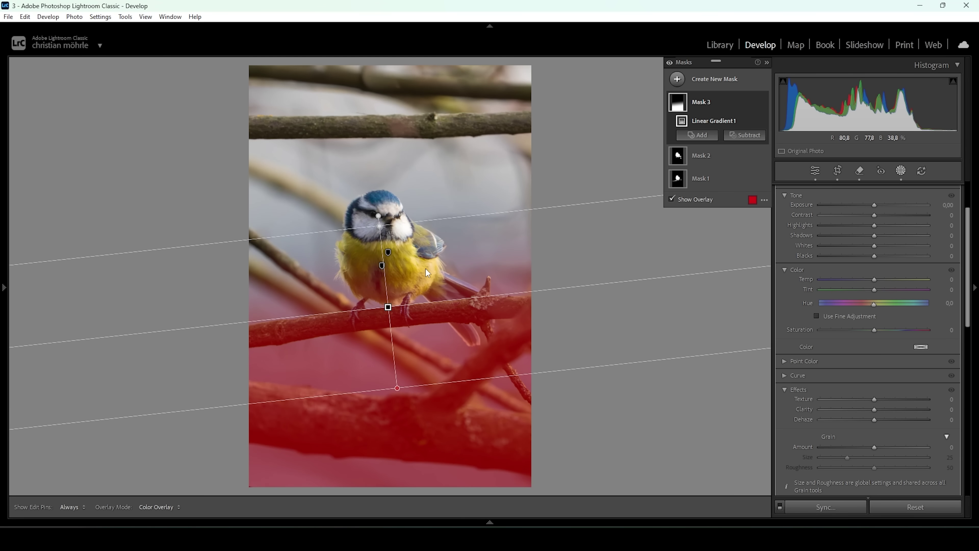
pyautogui.click(748, 134)
pyautogui.click(768, 230)
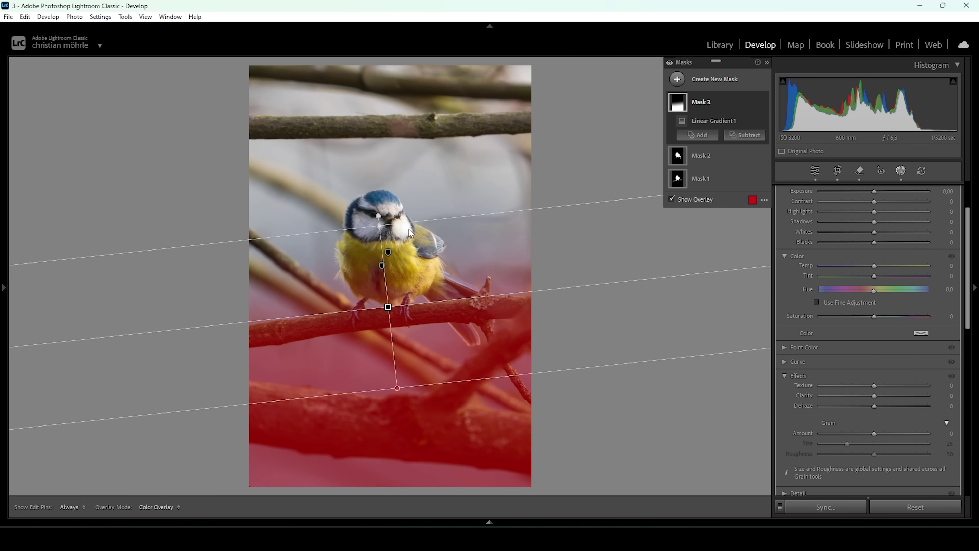
pyautogui.moveTo(323, 202); pyautogui.dragTo(465, 355)
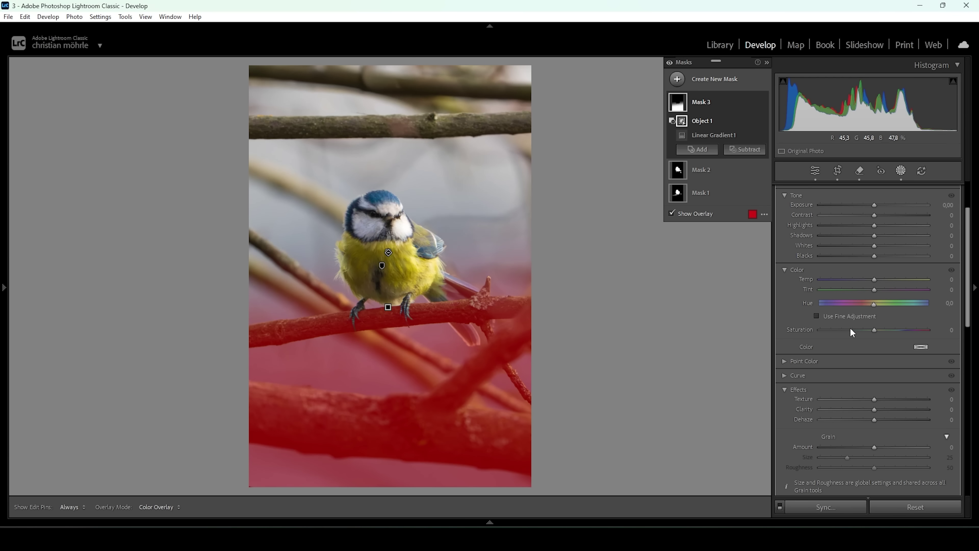
# Darken and cool the lower gradient mask with Exposure −0,47 and Temp −13
pyautogui.scroll(2, 870, 308)
pyautogui.moveTo(872, 268); pyautogui.dragTo(865, 271)
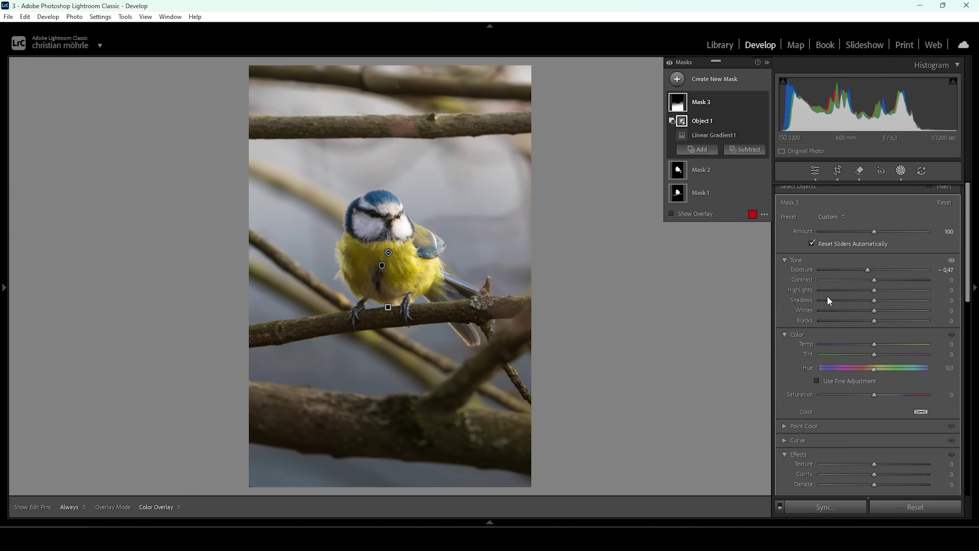
pyautogui.moveTo(874, 344); pyautogui.dragTo(866, 345)
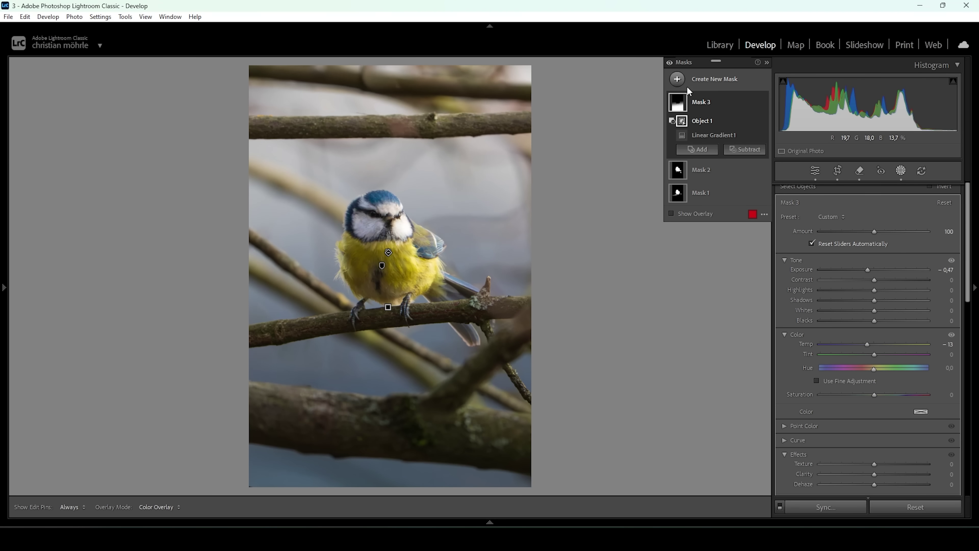
# Create another linear gradient mask over the bottom of the photo, fading out at the perch branch
pyautogui.click(690, 79)
pyautogui.click(739, 200)
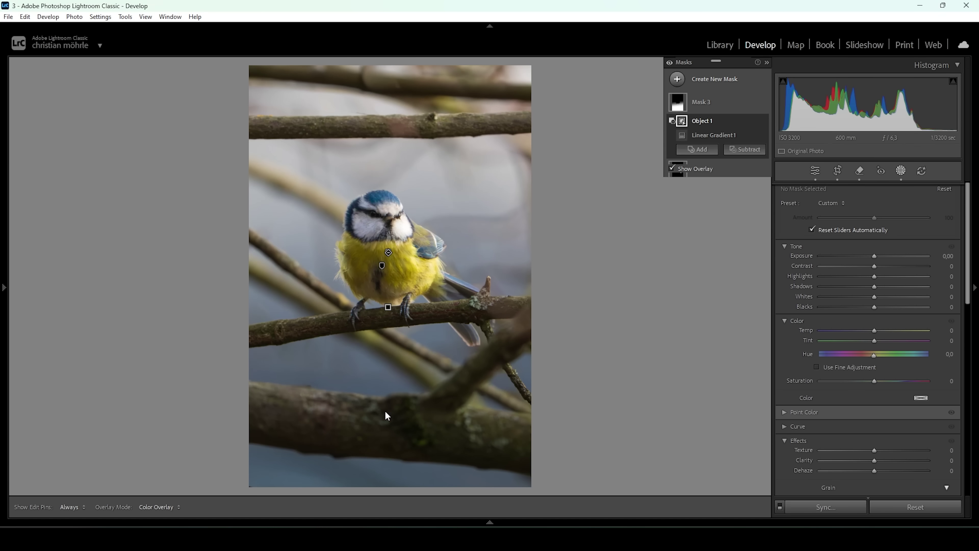
pyautogui.moveTo(400, 443); pyautogui.dragTo(387, 318)
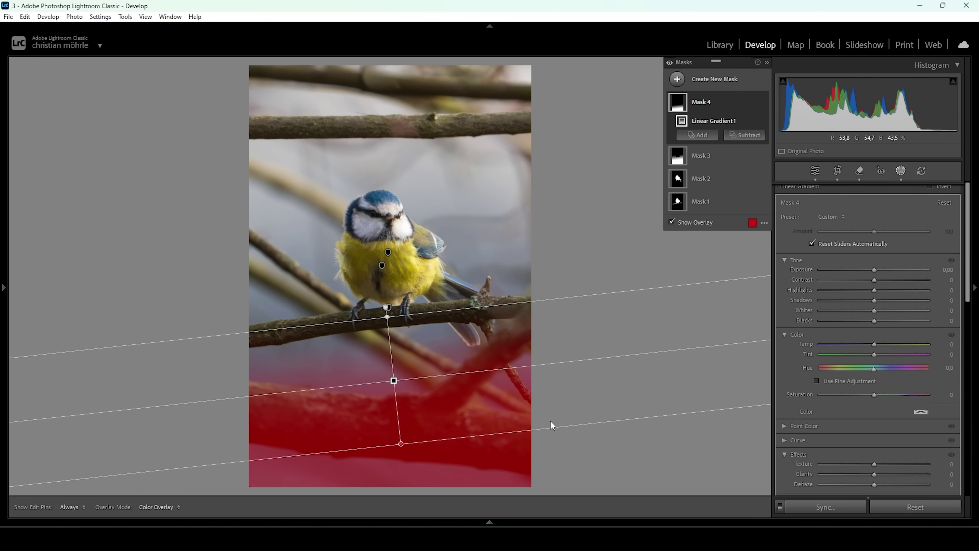
# Set Highlights, Whites, Texture and Clarity to −100 and Temp to −13 in Mask 4, and lower the gradient's upper edge slightly below the perch
pyautogui.moveTo(874, 290); pyautogui.dragTo(796, 289)
pyautogui.moveTo(874, 311); pyautogui.dragTo(631, 329)
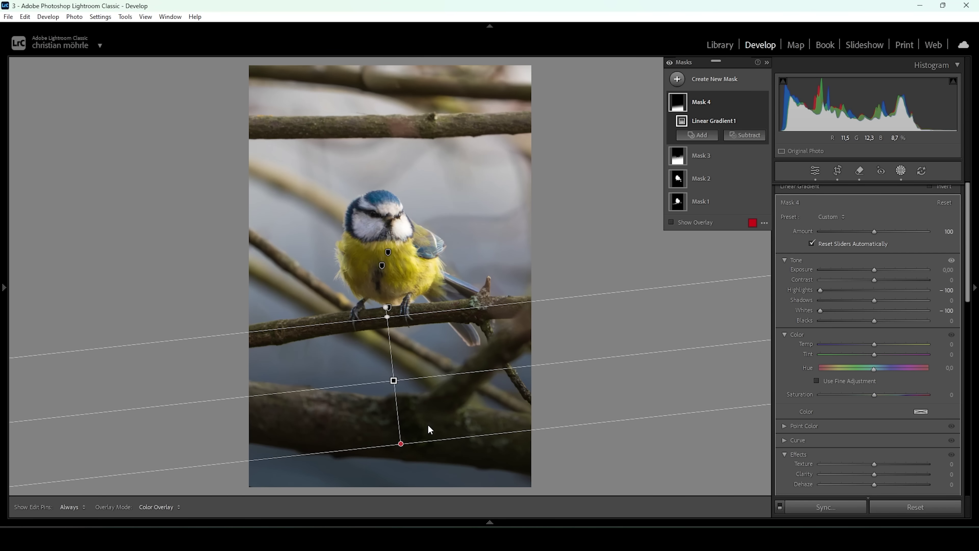
pyautogui.moveTo(874, 345); pyautogui.dragTo(868, 347)
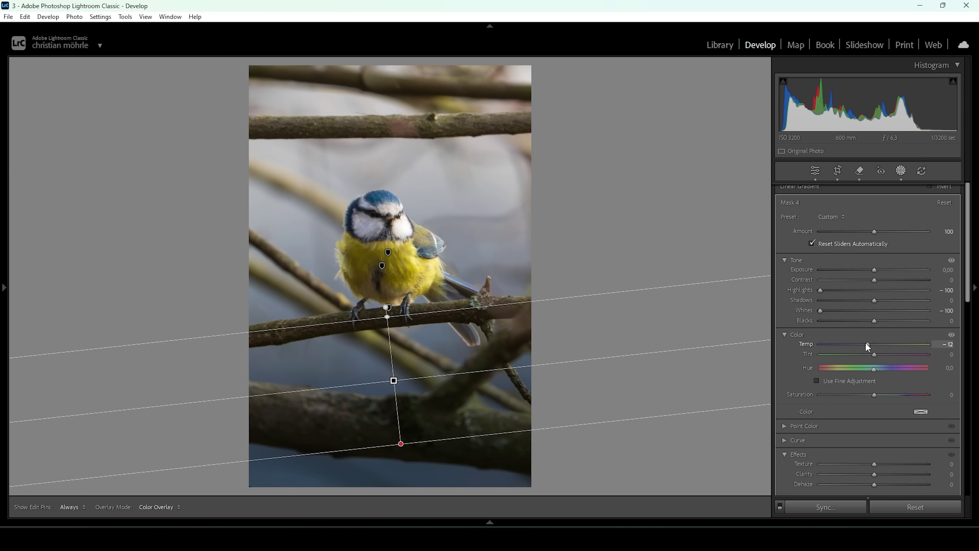
pyautogui.moveTo(865, 343); pyautogui.dragTo(865, 343)
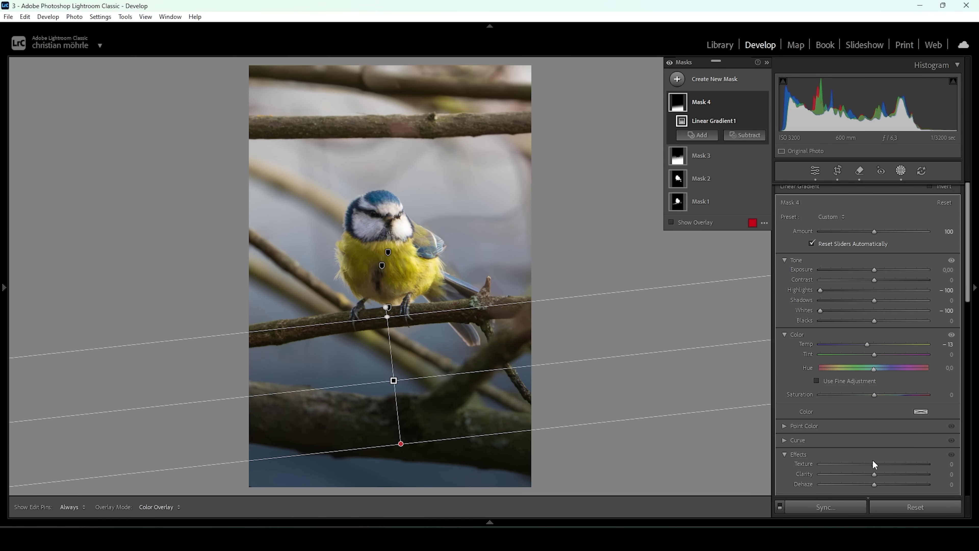
pyautogui.moveTo(874, 463); pyautogui.dragTo(756, 456)
pyautogui.moveTo(874, 473); pyautogui.dragTo(749, 469)
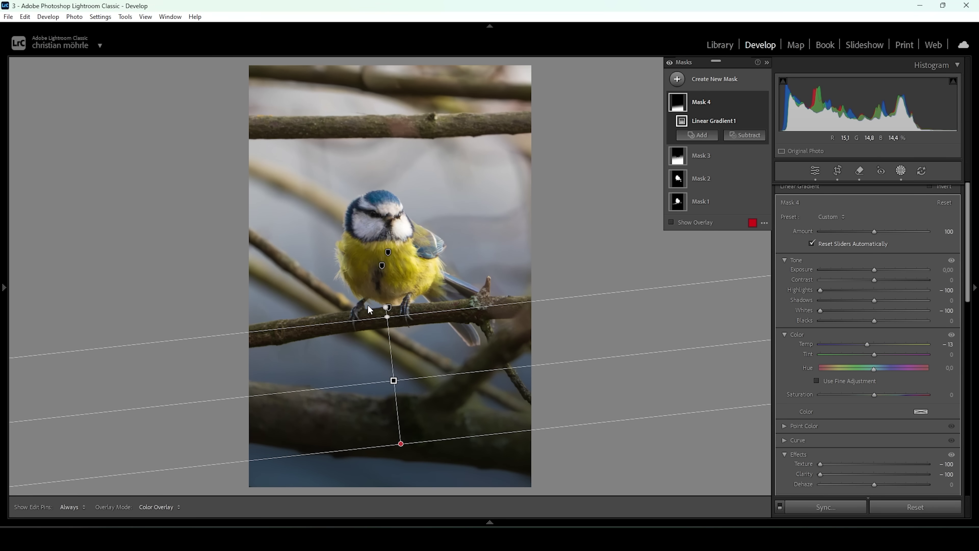
pyautogui.moveTo(387, 317)
pyautogui.mouseDown()
pyautogui.moveTo(384, 336)
pyautogui.moveTo(384, 328)
pyautogui.mouseUp()
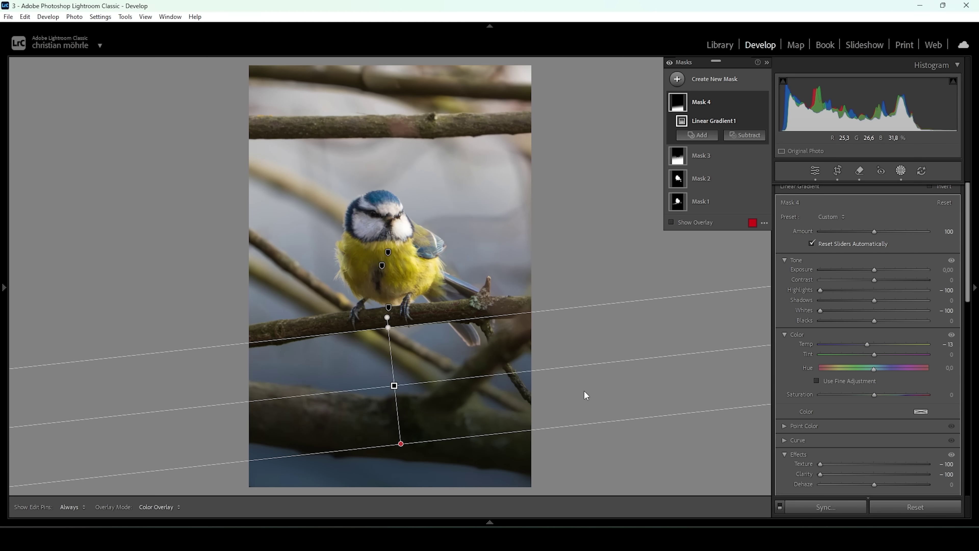
# Create a linear gradient mask over the thick bottom branch, fading out at its upper edge, and extend its lower end downwards
pyautogui.click(679, 81)
pyautogui.click(749, 204)
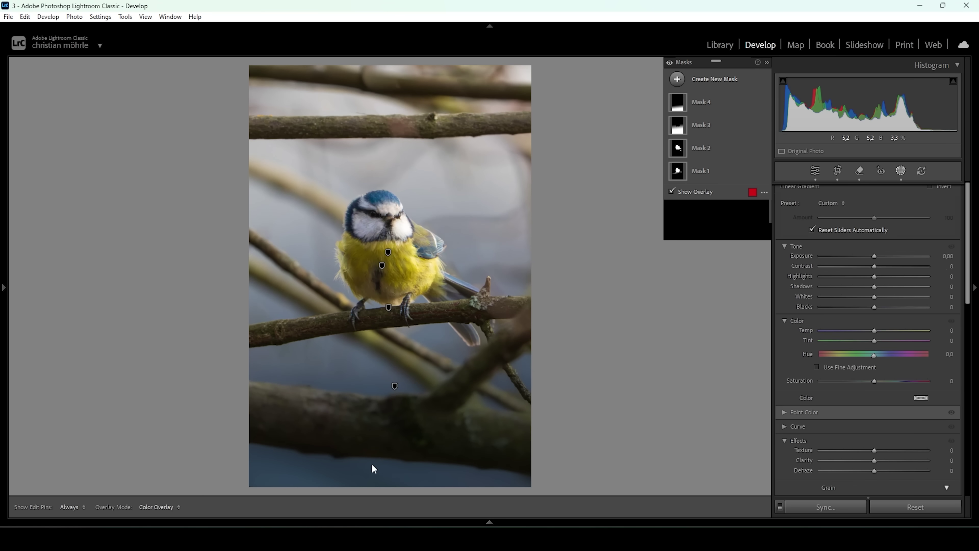
pyautogui.moveTo(390, 447); pyautogui.dragTo(395, 397)
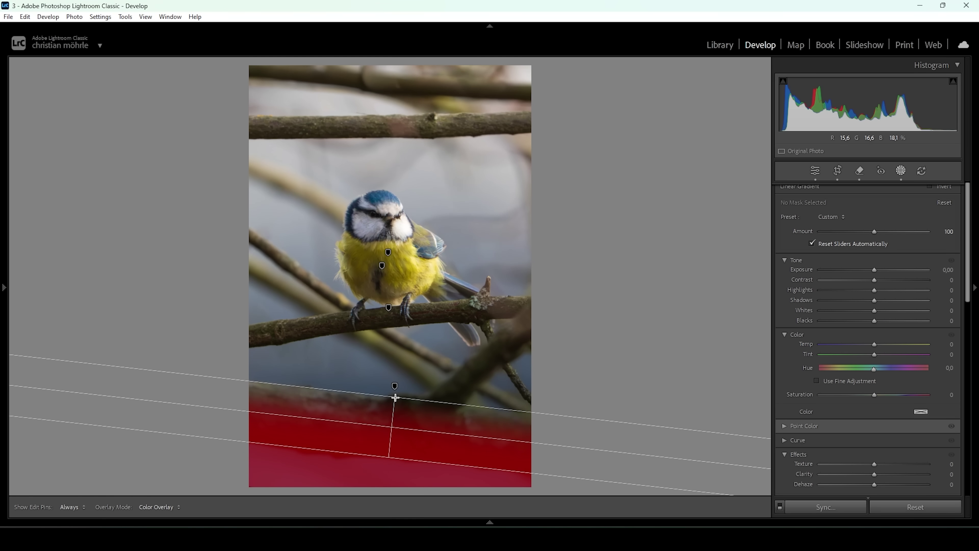
pyautogui.moveTo(388, 456); pyautogui.dragTo(387, 471)
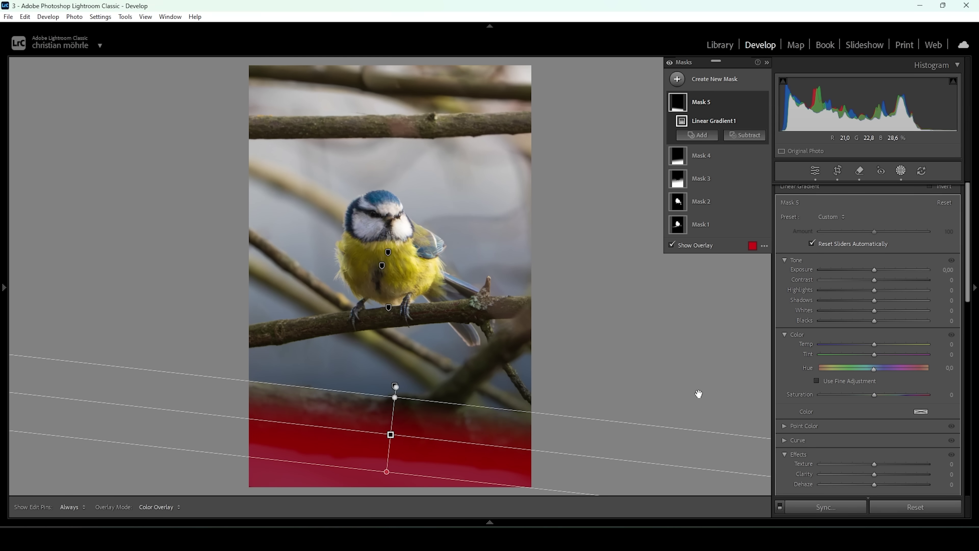
# Set Exposure to −0,47 and Temp to −12 in Mask 5, and stretch the gradient down to the photo's bottom edge
pyautogui.moveTo(874, 270); pyautogui.dragTo(865, 272)
pyautogui.moveTo(868, 344); pyautogui.dragTo(866, 346)
pyautogui.moveTo(387, 471); pyautogui.dragTo(395, 492)
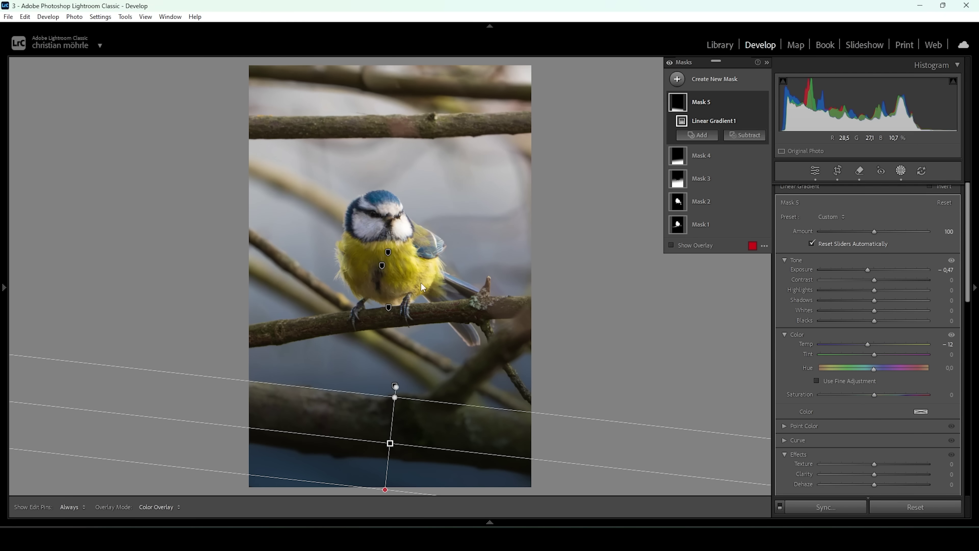
# Create a linear gradient mask fading from the photo's left edge past the bird, and subtract the bird with a rectangular object selection
pyautogui.rightClick(677, 97)
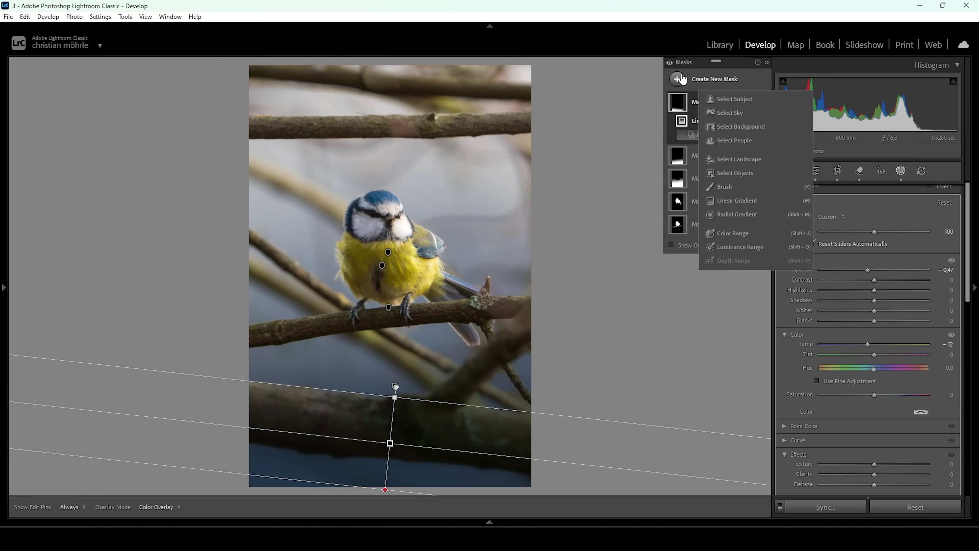
pyautogui.click(745, 204)
pyautogui.press('m')
pyautogui.moveTo(268, 232); pyautogui.dragTo(462, 250)
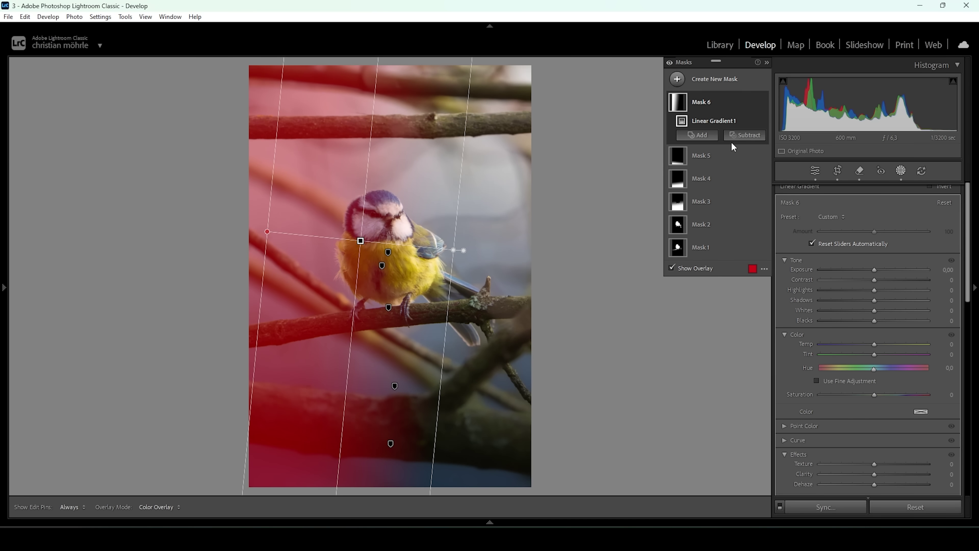
pyautogui.click(736, 133)
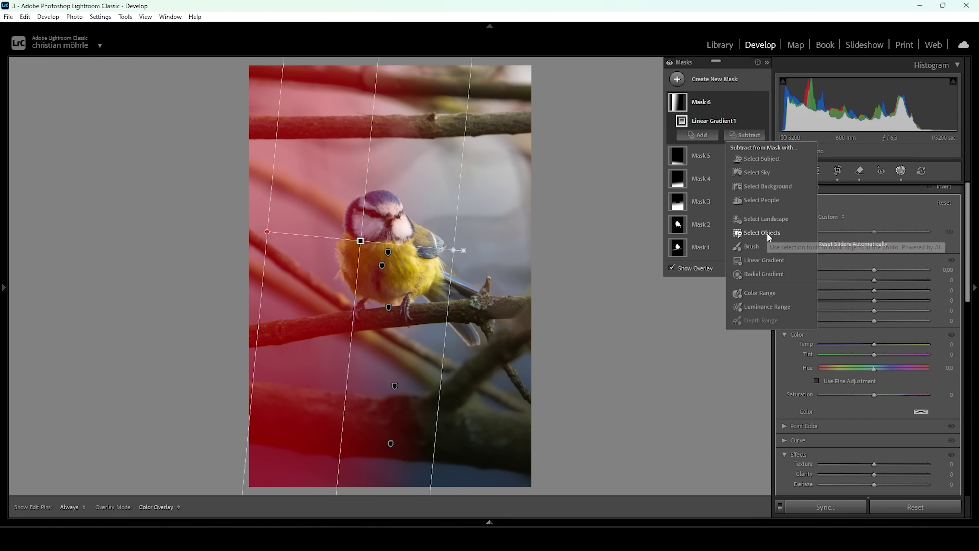
pyautogui.click(762, 232)
pyautogui.moveTo(325, 184); pyautogui.dragTo(454, 343)
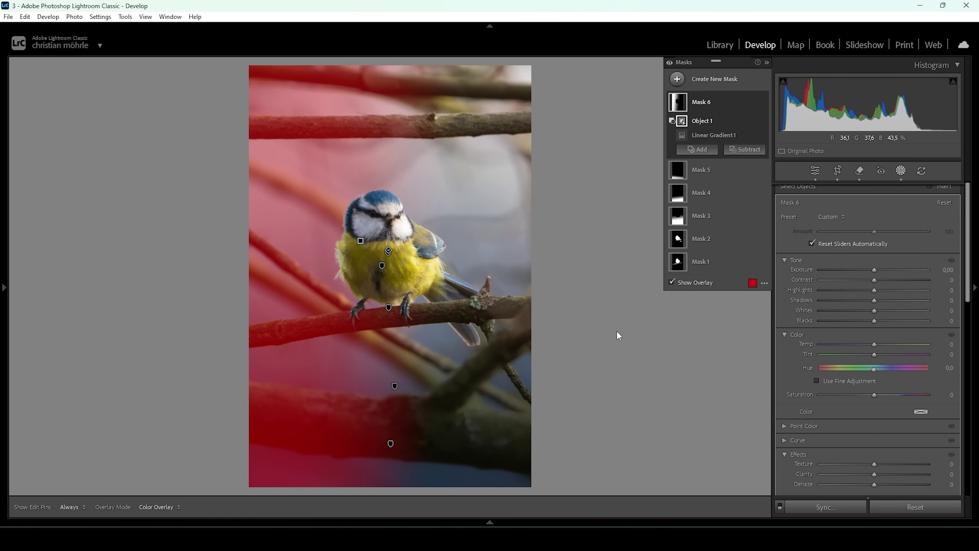
# Darken and cool the left side in Mask 6 with Exposure −0,36, Highlights −27 and Temp −8
pyautogui.moveTo(875, 269); pyautogui.dragTo(857, 290)
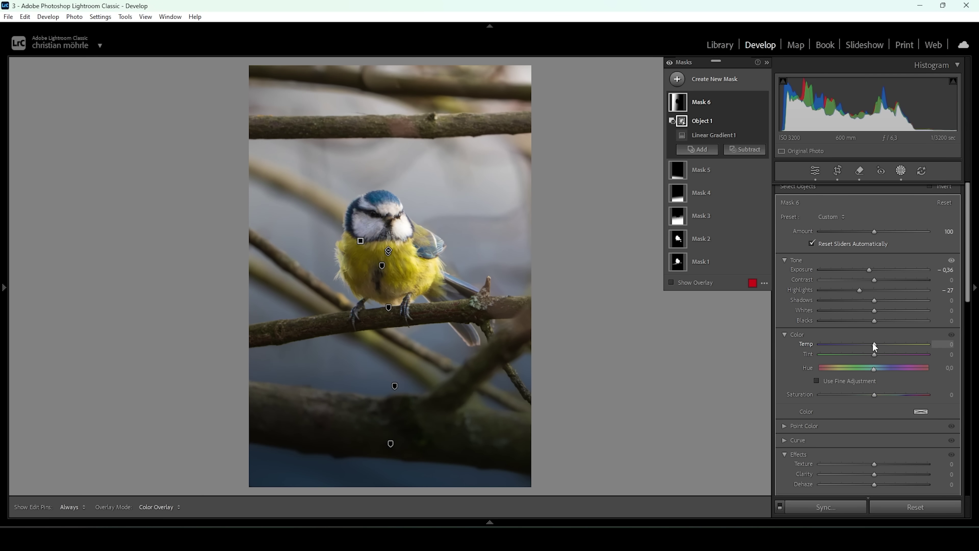
pyautogui.moveTo(874, 344); pyautogui.dragTo(871, 343)
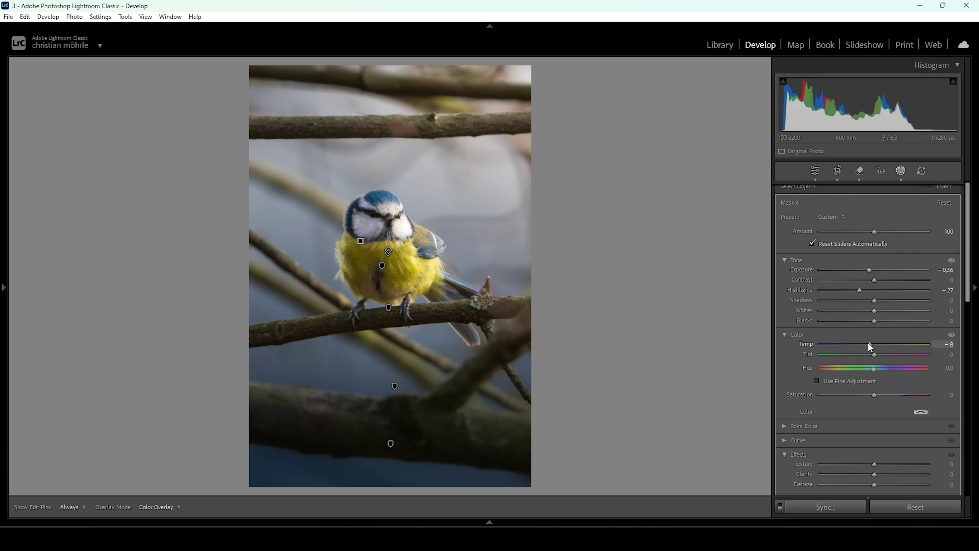
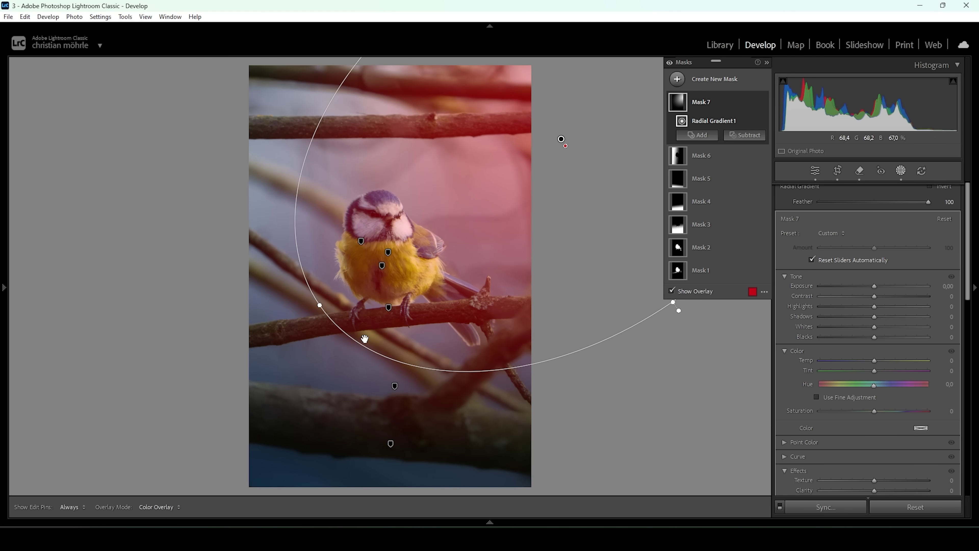
# Subtract the bird from the upper-right radial gradient mask with a rectangular object selection, and set the mask's Exposure to 0,55
pyautogui.click(755, 135)
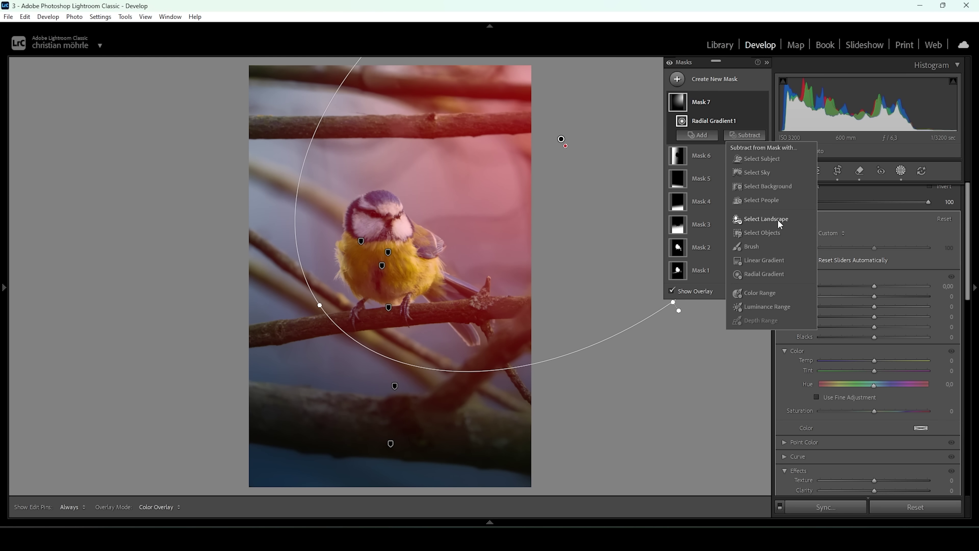
pyautogui.click(372, 222)
pyautogui.moveTo(320, 181); pyautogui.dragTo(486, 359)
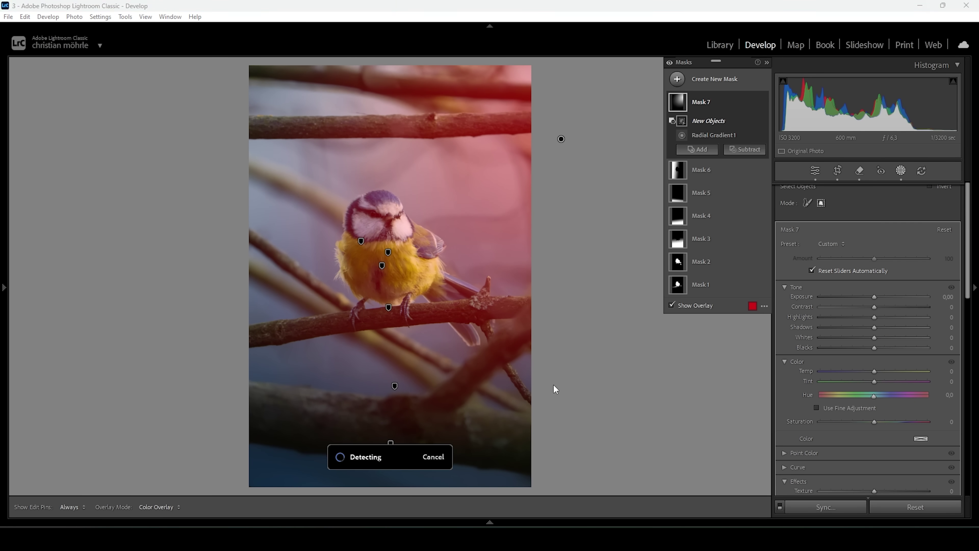
pyautogui.moveTo(878, 270); pyautogui.dragTo(874, 269)
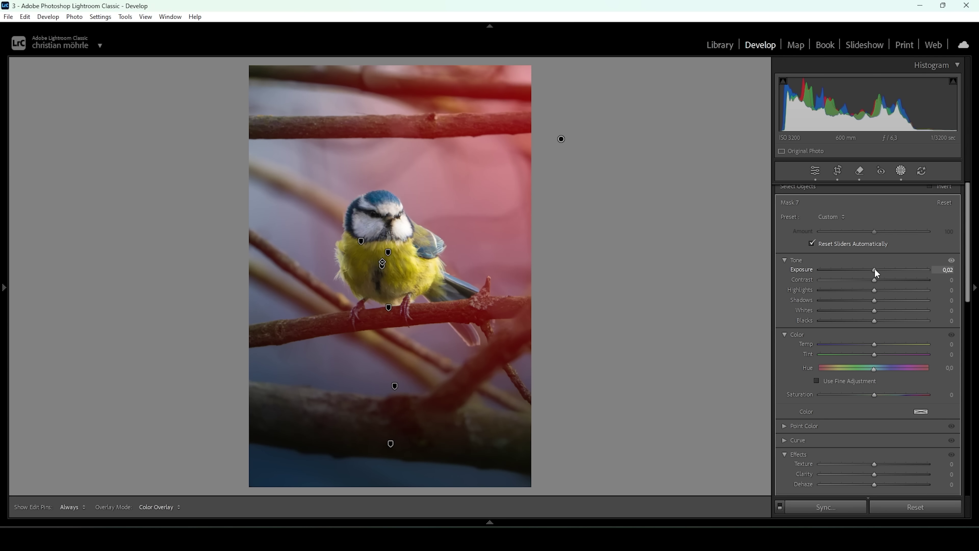
pyautogui.moveTo(875, 269); pyautogui.dragTo(881, 269)
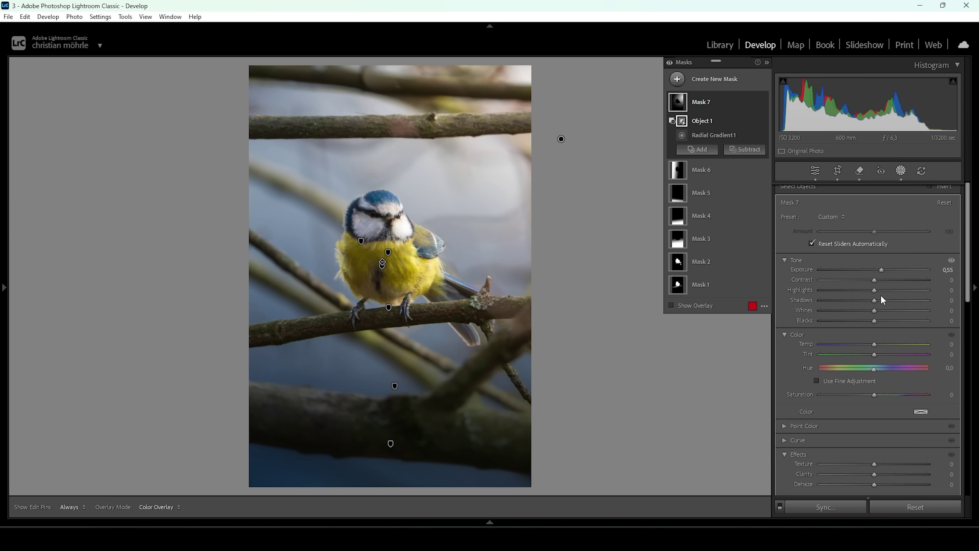
# Create a wide radial gradient mask centred in the background just right of the bird, spanning from the upper branch to below the perch
pyautogui.click(677, 79)
pyautogui.click(728, 214)
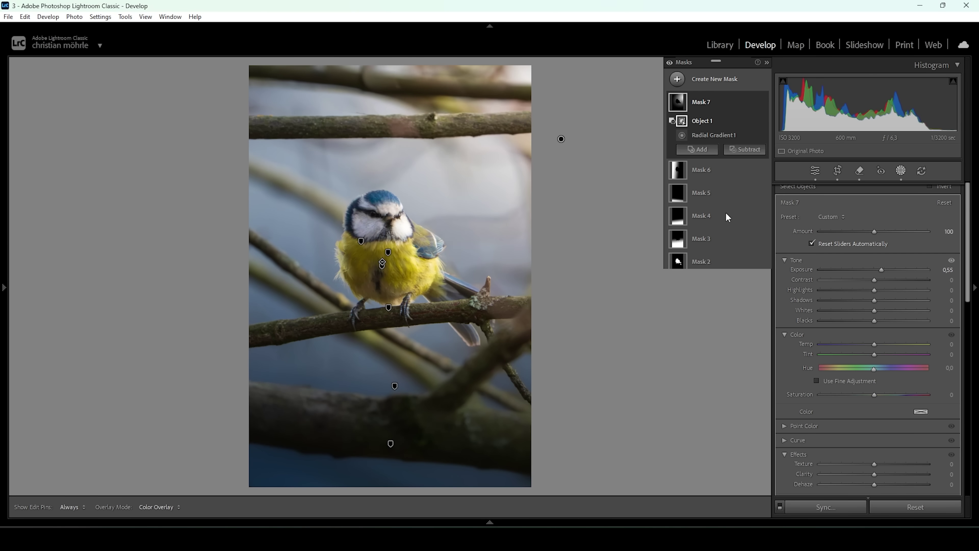
pyautogui.moveTo(490, 223); pyautogui.dragTo(722, 333)
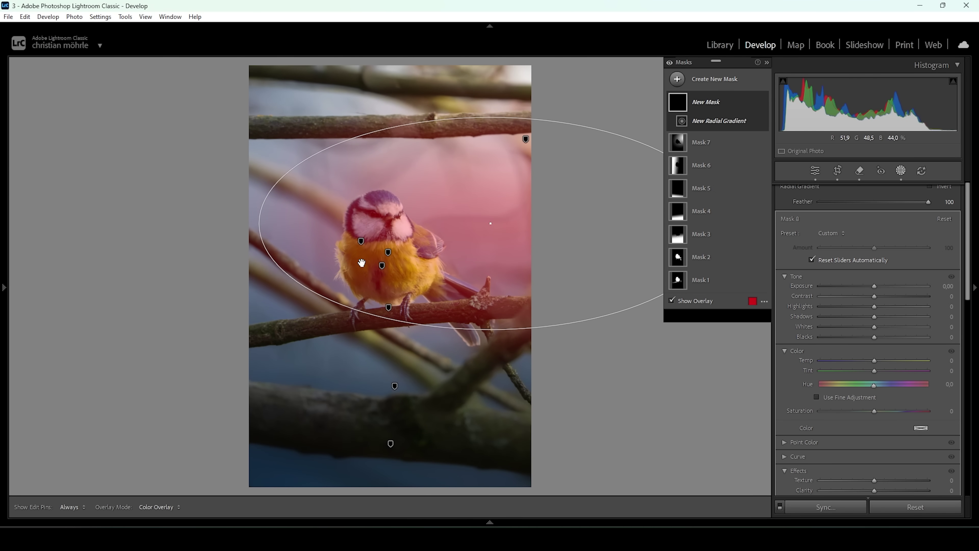
# Tilt and narrow the radial gradient and move its centre just beyond the photo's right edge, level with the bird's head
pyautogui.moveTo(258, 224); pyautogui.dragTo(267, 273)
pyautogui.moveTo(489, 223); pyautogui.dragTo(542, 186)
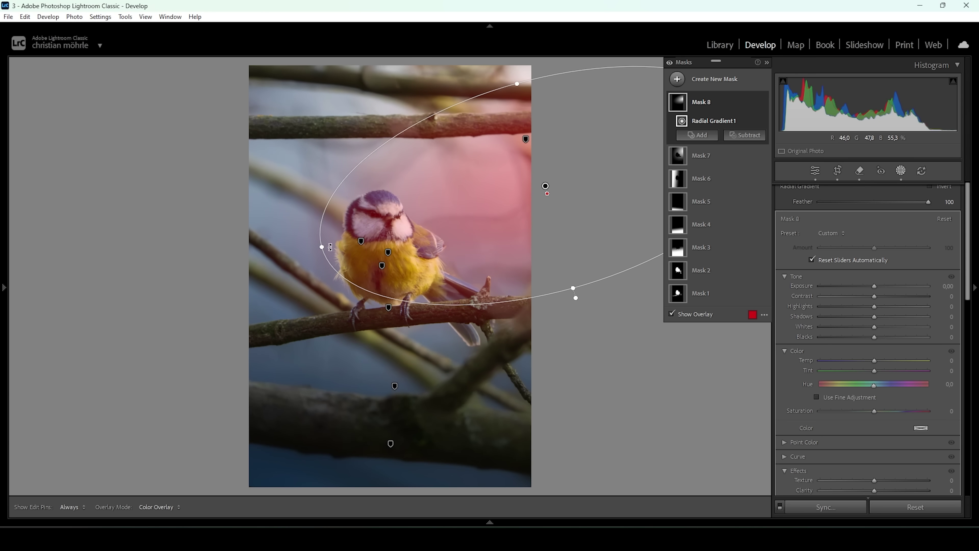
pyautogui.moveTo(324, 245)
pyautogui.mouseDown()
pyautogui.moveTo(310, 252)
pyautogui.moveTo(322, 253)
pyautogui.mouseUp()
pyautogui.moveTo(525, 74); pyautogui.dragTo(536, 81)
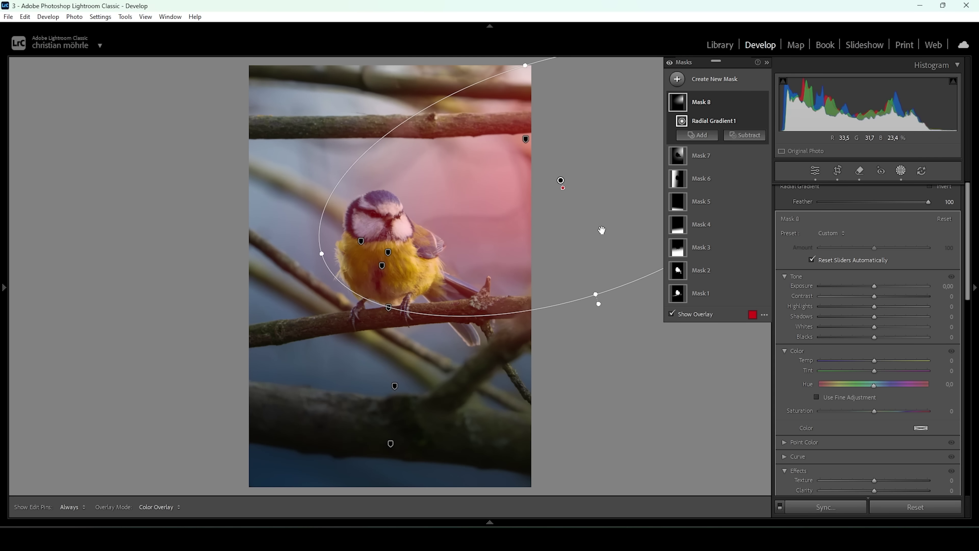
# Subtract the bird from the tilted radial gradient mask with a rectangular object selection around its body and tail
pyautogui.click(750, 135)
pyautogui.click(761, 233)
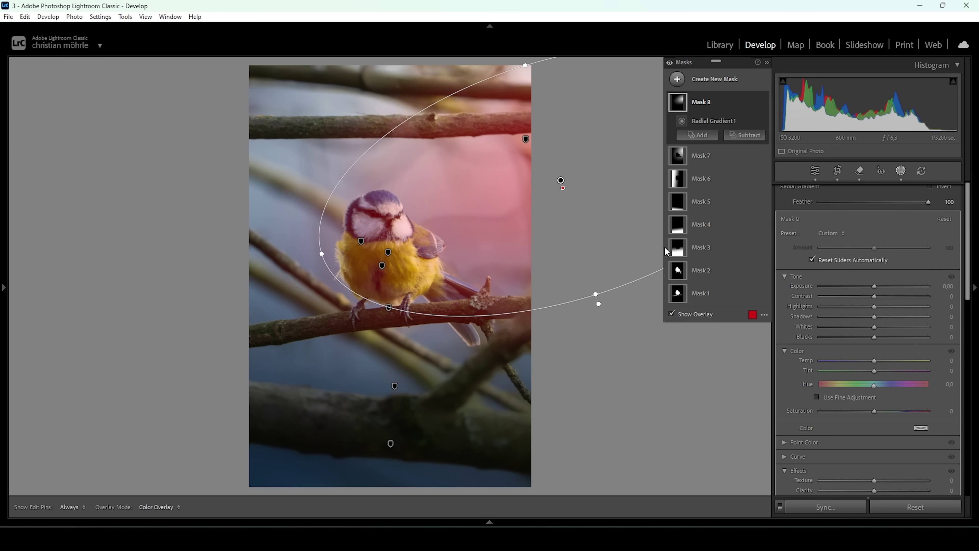
pyautogui.moveTo(327, 182); pyautogui.dragTo(453, 350)
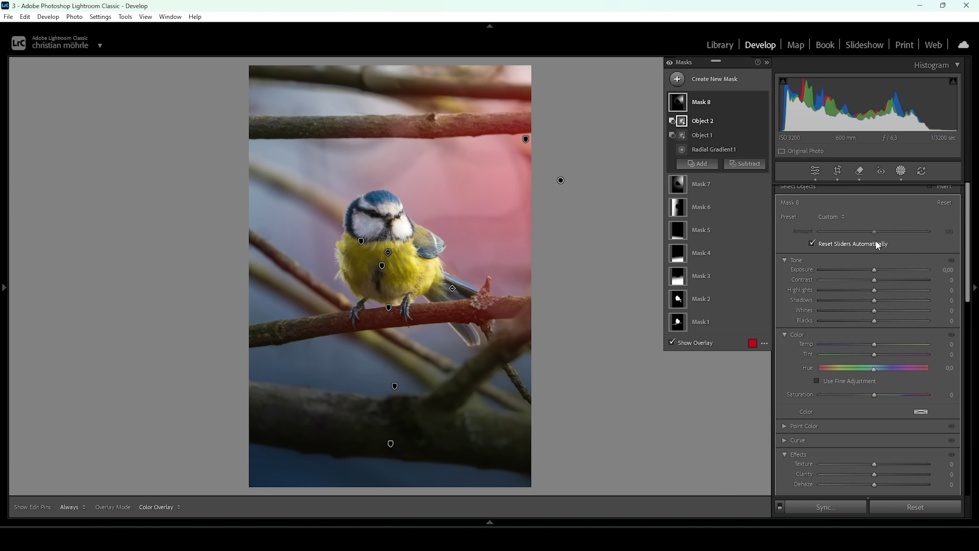
# Brighten and soften the background light in Mask 8 with Exposure 1,54, Blacks 47 and Dehaze −5
pyautogui.moveTo(874, 270); pyautogui.dragTo(894, 270)
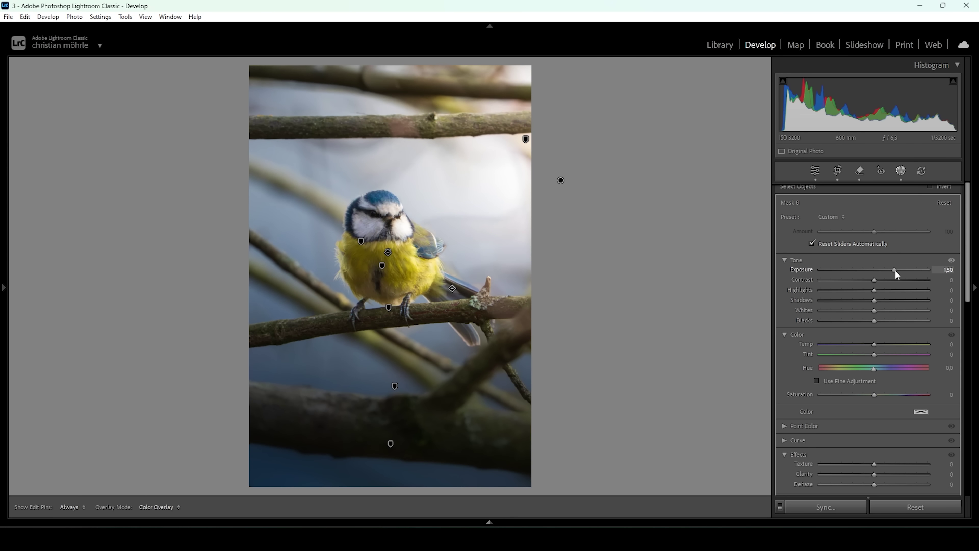
pyautogui.moveTo(895, 269); pyautogui.dragTo(892, 275)
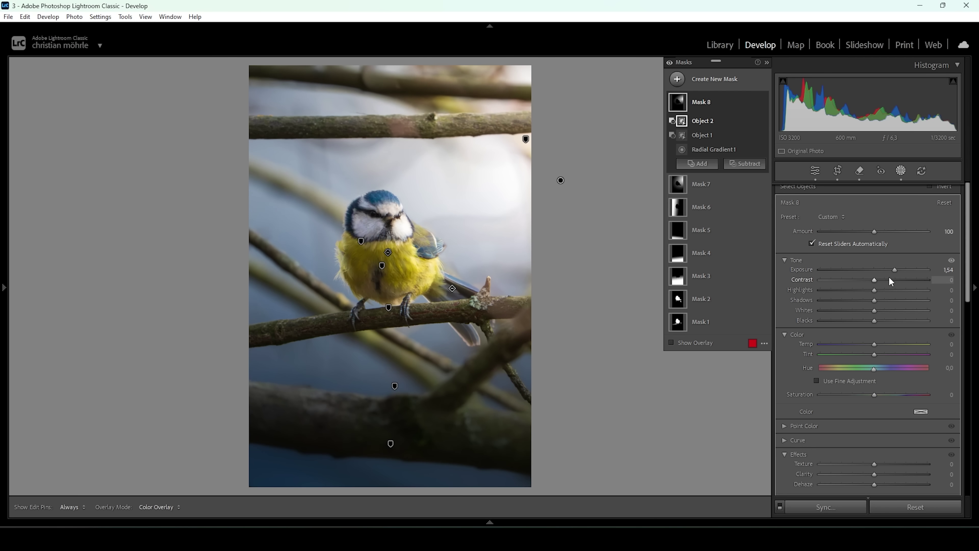
pyautogui.moveTo(874, 320); pyautogui.dragTo(900, 325)
pyautogui.scroll(-3, 861, 428)
pyautogui.moveTo(872, 355); pyautogui.dragTo(870, 356)
pyautogui.scroll(3, 852, 358)
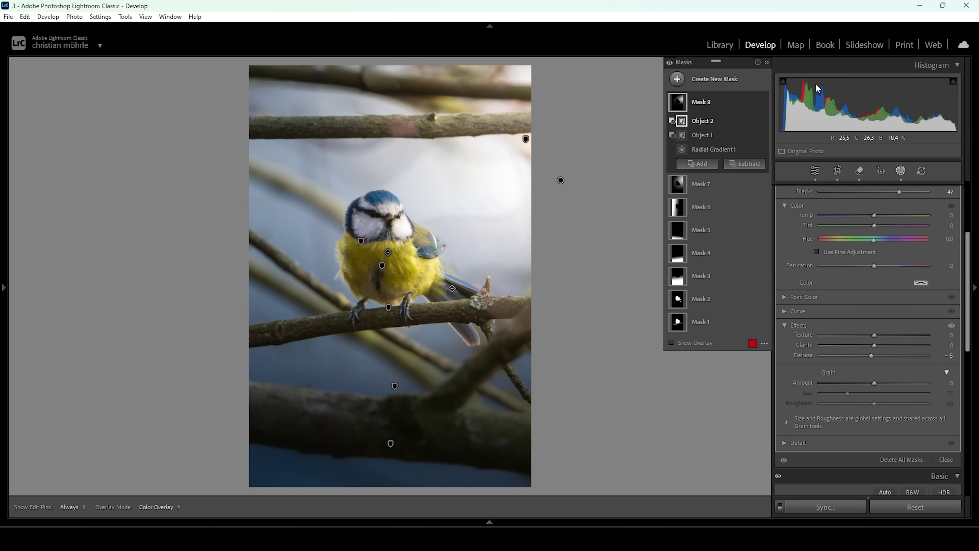
# Create an object selection mask of the perch branch and subtract a linear gradient rising from the branch's underside to the bird's belly
pyautogui.click(675, 80)
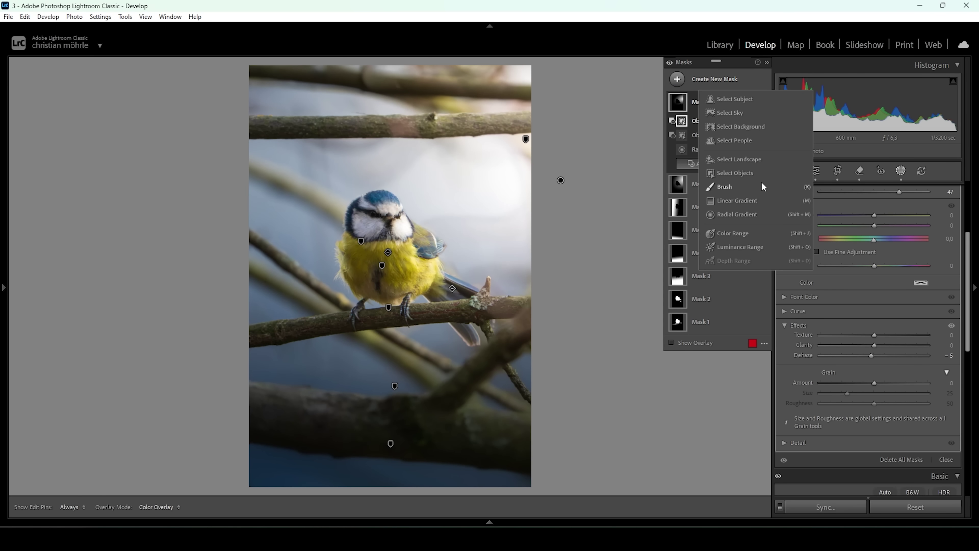
pyautogui.click(756, 174)
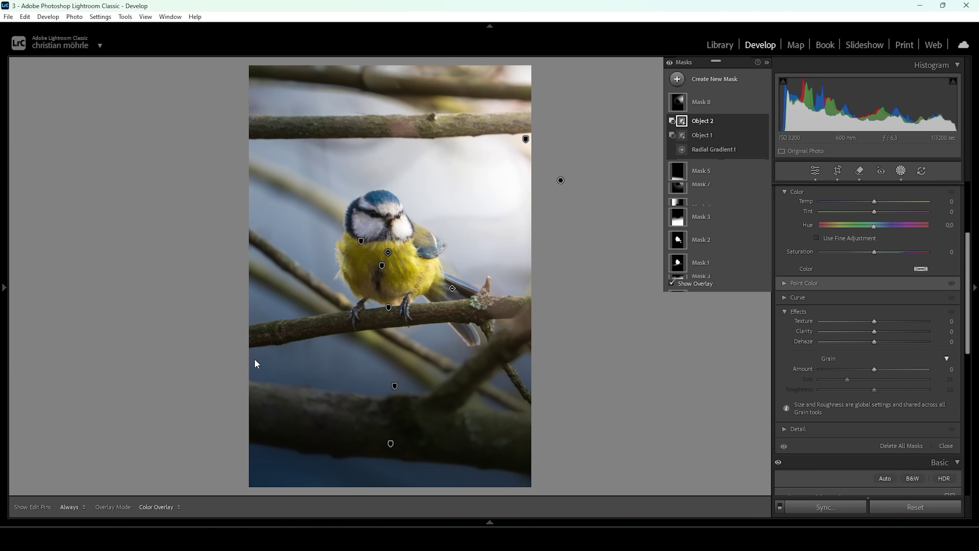
pyautogui.moveTo(248, 353); pyautogui.dragTo(559, 267)
pyautogui.click(747, 135)
pyautogui.click(756, 265)
pyautogui.moveTo(436, 329); pyautogui.dragTo(436, 252)
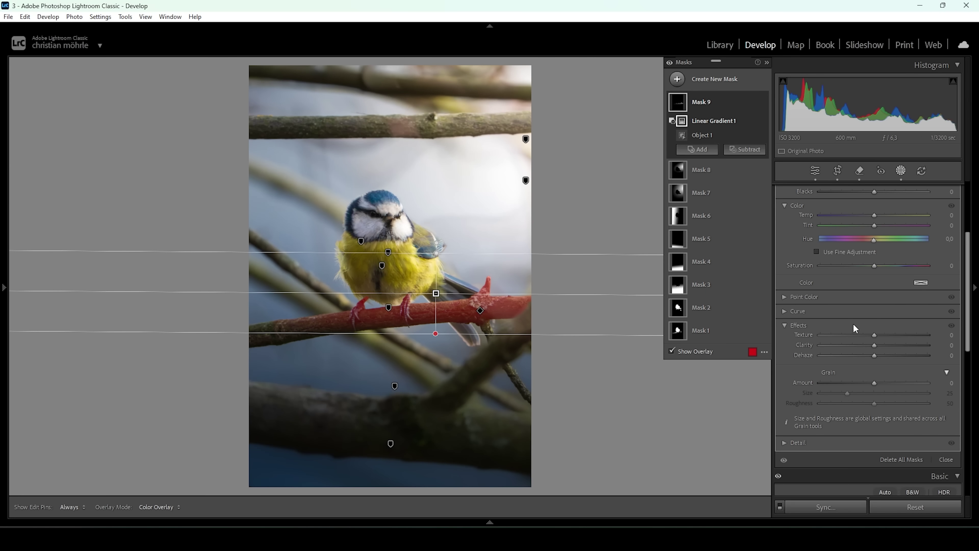
# Brighten the perch branch in Mask 9 with Exposure 0,70 and Whites 24, and compare the photo without and with all masks
pyautogui.scroll(3, 853, 322)
pyautogui.moveTo(873, 271); pyautogui.dragTo(879, 274)
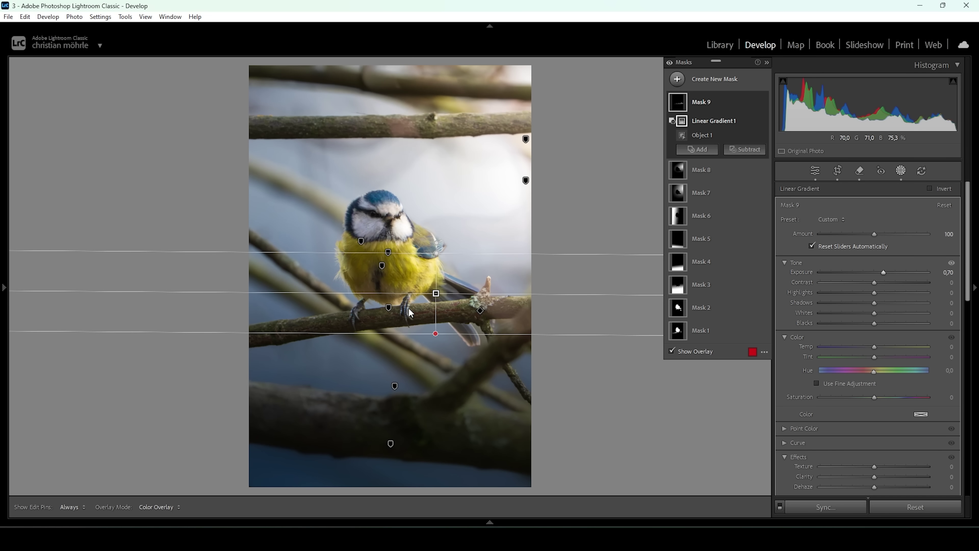
pyautogui.moveTo(874, 313); pyautogui.dragTo(881, 316)
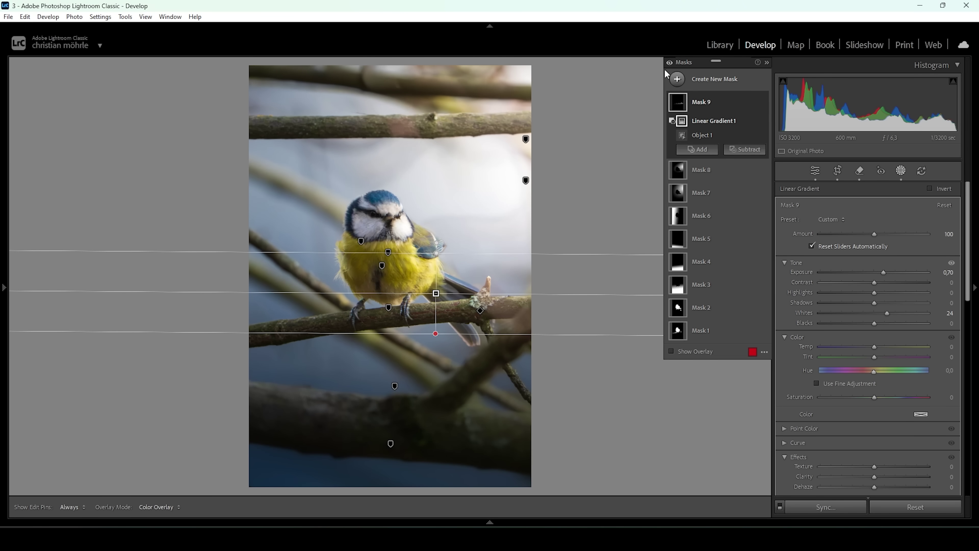
pyautogui.click(670, 63)
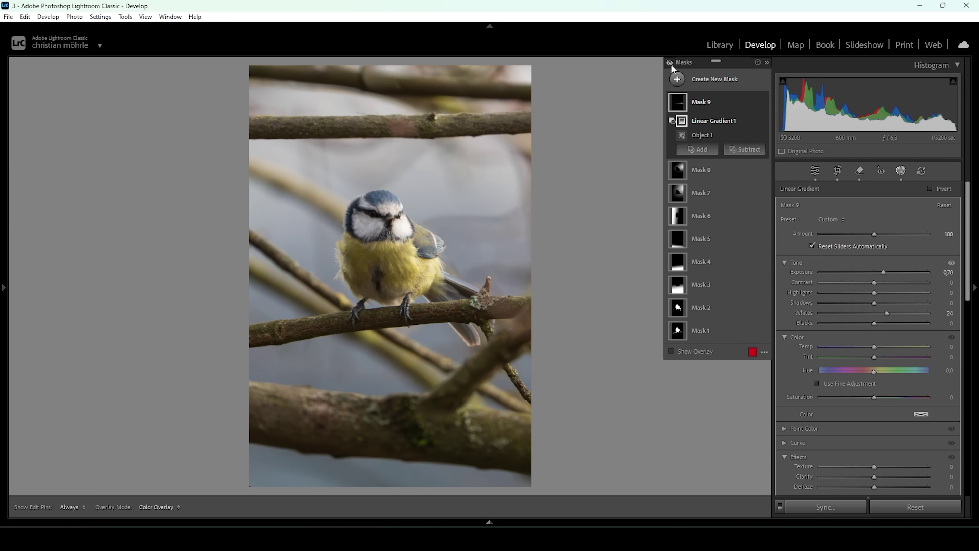
pyautogui.click(670, 63)
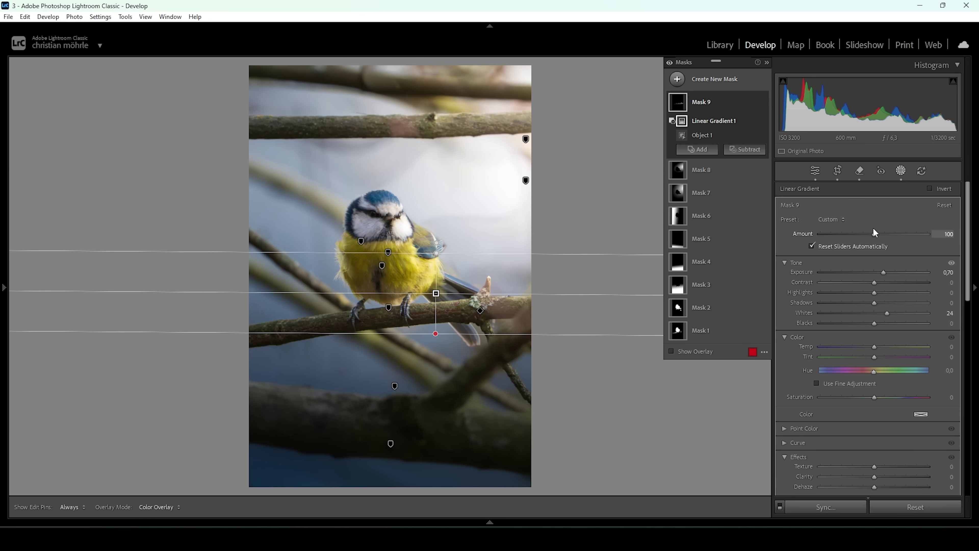
# Leave masking and set the Color Mixer luminance of Yellow to +8 and Blue to −13
pyautogui.click(809, 175)
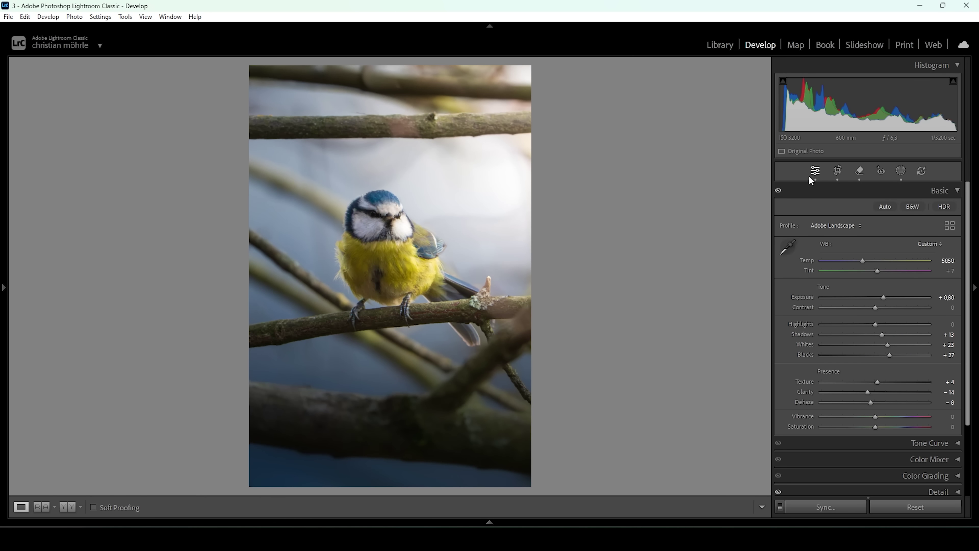
pyautogui.click(937, 192)
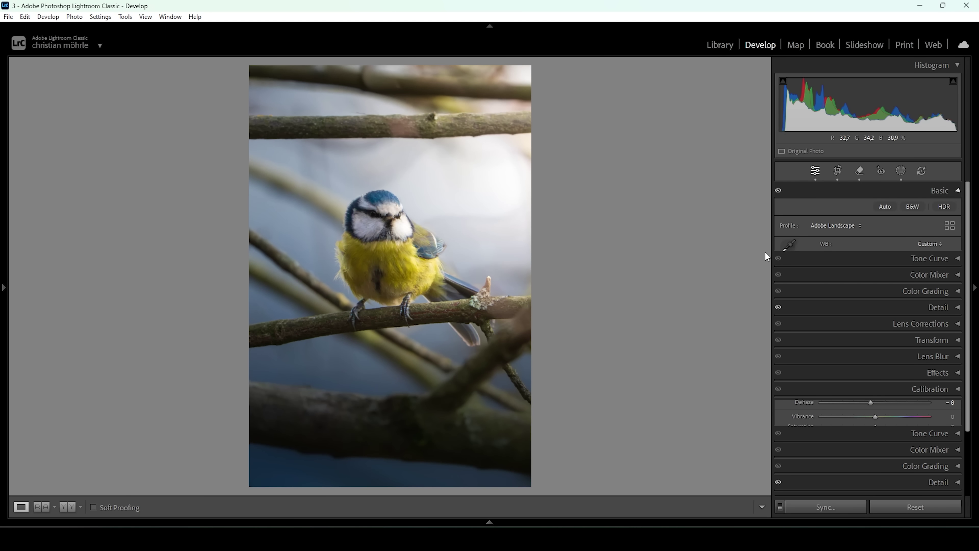
pyautogui.click(926, 224)
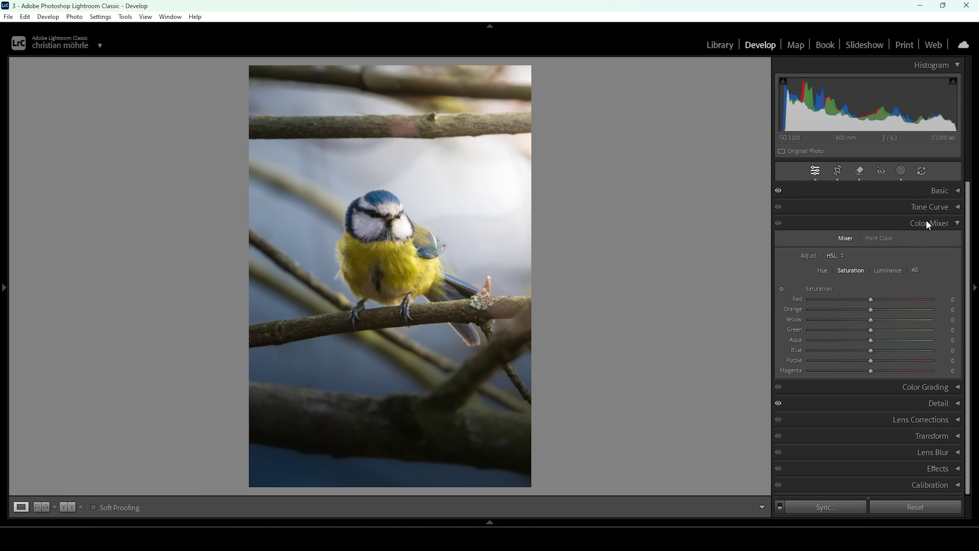
pyautogui.click(881, 271)
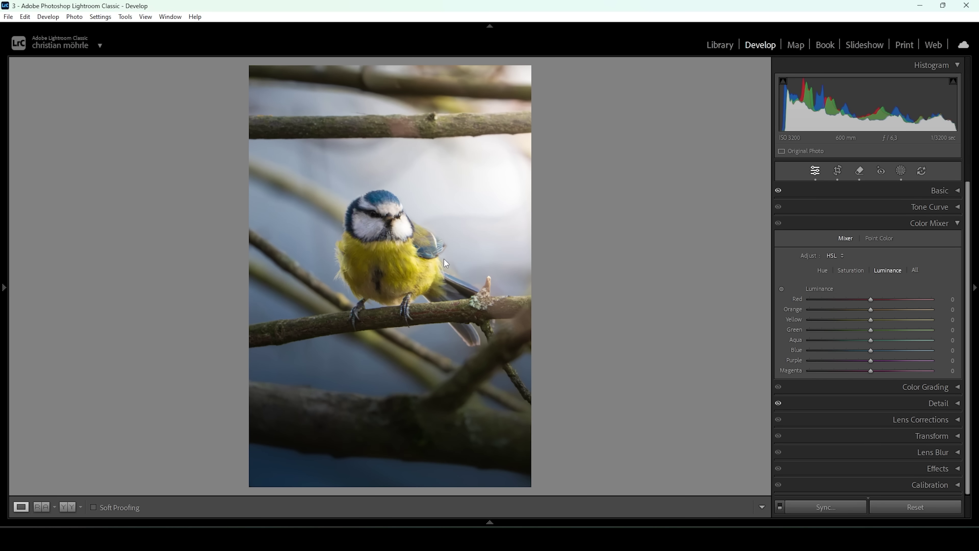
pyautogui.click(871, 319)
pyautogui.moveTo(873, 322); pyautogui.dragTo(880, 323)
pyautogui.moveTo(879, 323); pyautogui.dragTo(877, 323)
pyautogui.moveTo(870, 350); pyautogui.dragTo(863, 349)
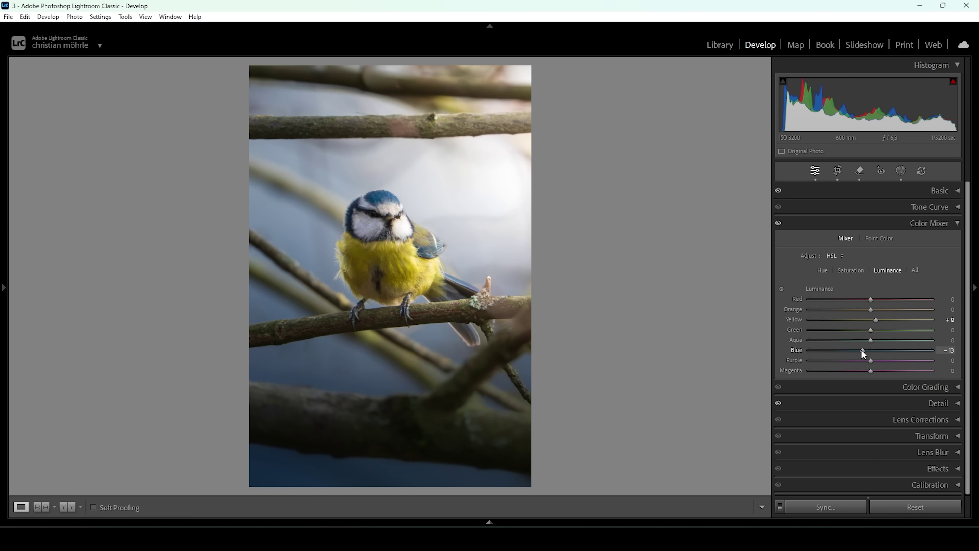
pyautogui.moveTo(863, 349); pyautogui.dragTo(863, 350)
# Set the Color Mixer saturation to Orange −78, Yellow −12, Green −52 and Blue +14
pyautogui.click(851, 270)
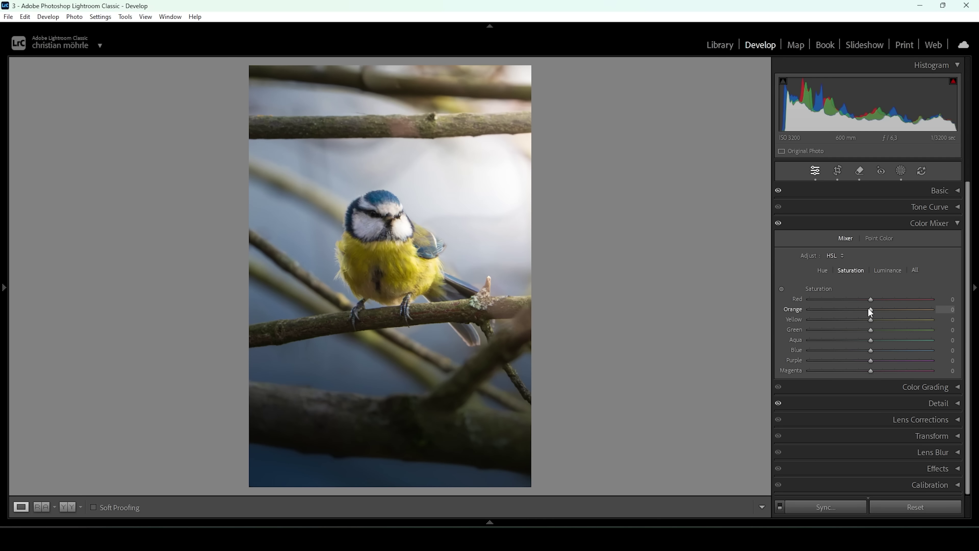
pyautogui.moveTo(835, 309); pyautogui.dragTo(864, 320)
pyautogui.moveTo(870, 329); pyautogui.dragTo(845, 330)
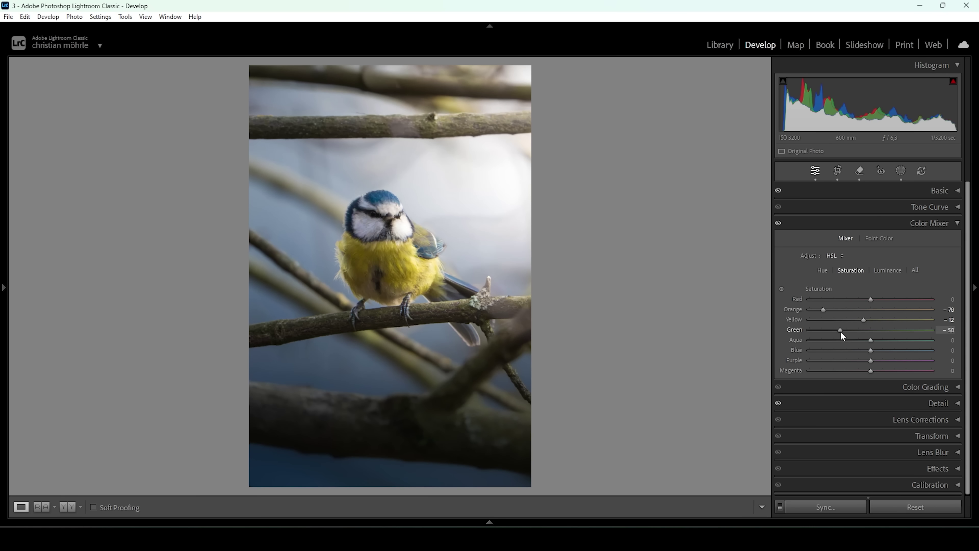
pyautogui.moveTo(870, 349); pyautogui.dragTo(880, 353)
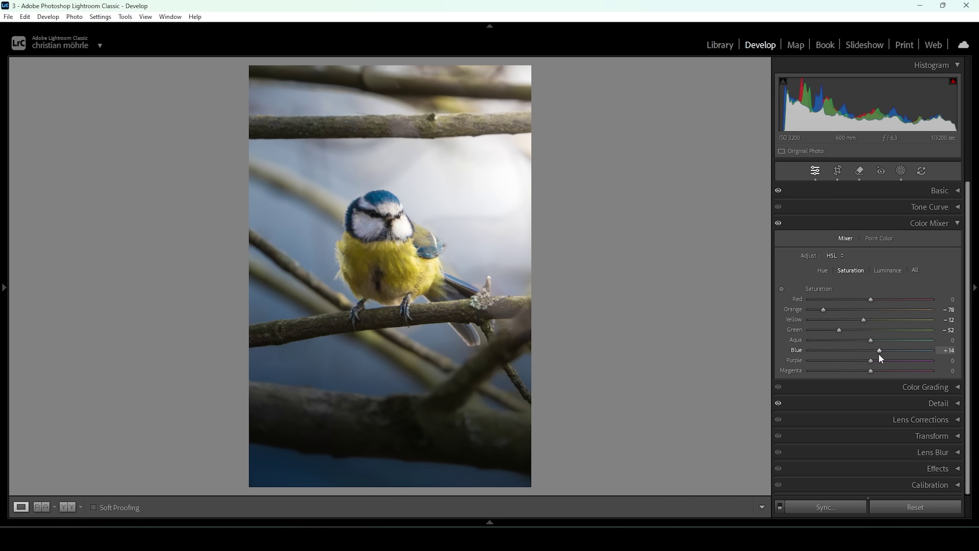
pyautogui.click(925, 227)
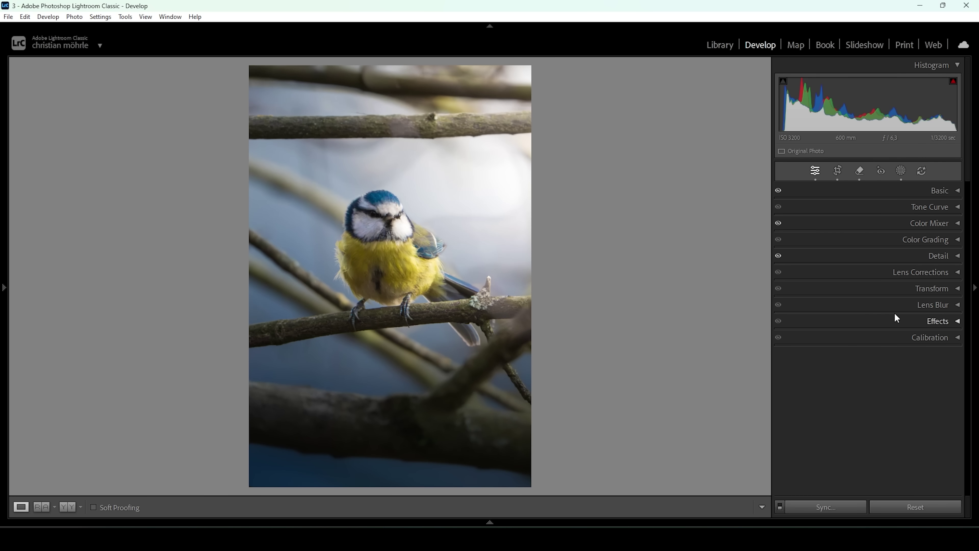
# Color-grade the shadows with Hue 207 and Saturation 3, and the midtones with Hue 204 and Saturation 7
pyautogui.click(917, 240)
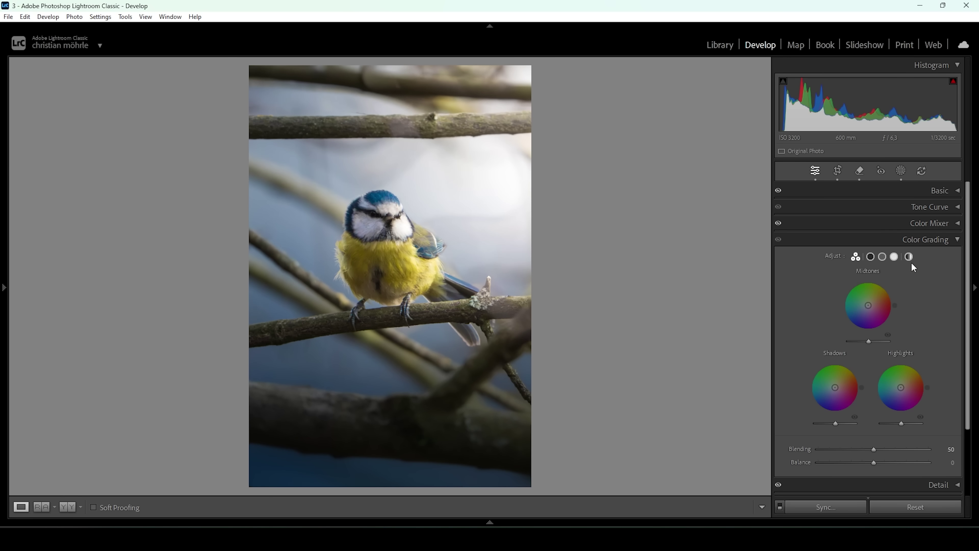
pyautogui.click(873, 256)
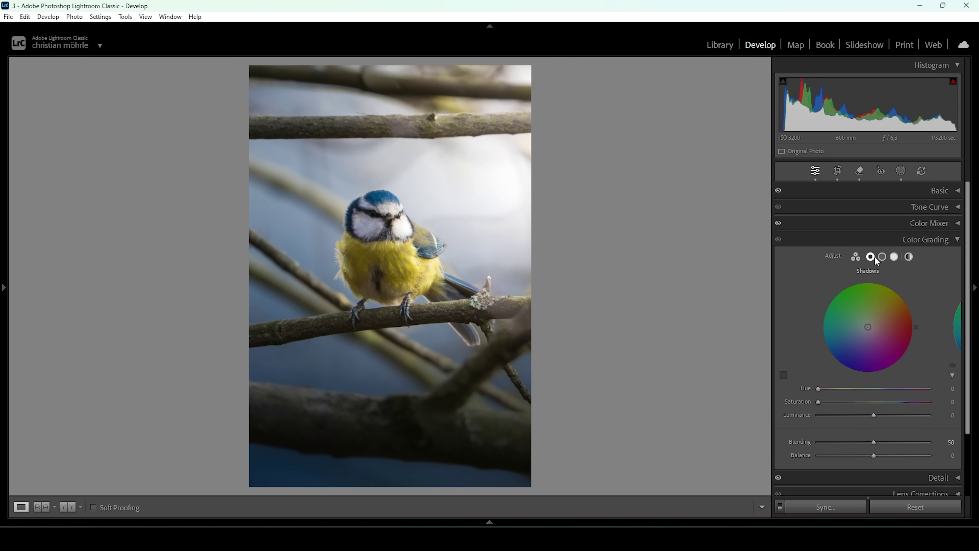
pyautogui.moveTo(818, 389)
pyautogui.mouseDown()
pyautogui.moveTo(889, 390)
pyautogui.moveTo(882, 389)
pyautogui.mouseUp()
pyautogui.moveTo(817, 400); pyautogui.dragTo(820, 401)
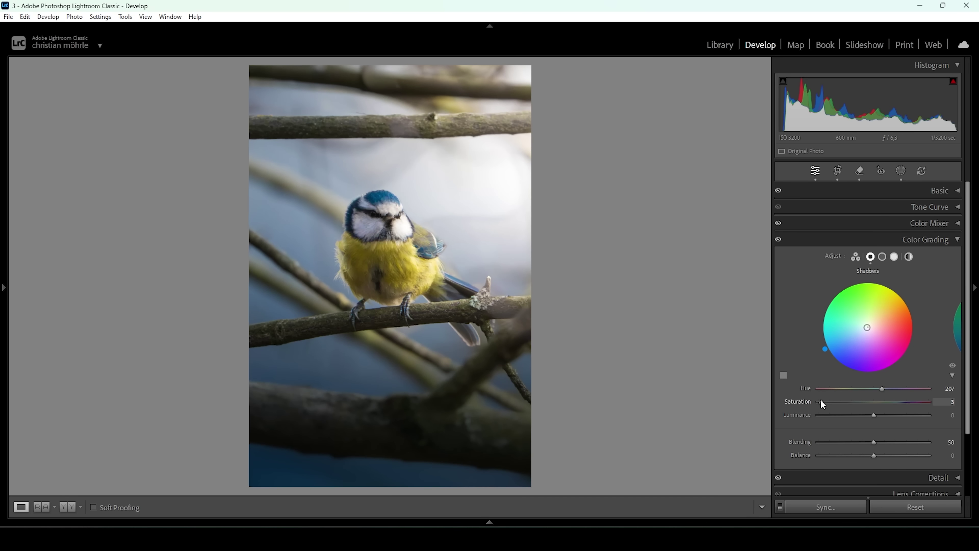
pyautogui.click(882, 257)
pyautogui.moveTo(830, 387); pyautogui.dragTo(880, 393)
pyautogui.moveTo(817, 402); pyautogui.dragTo(825, 401)
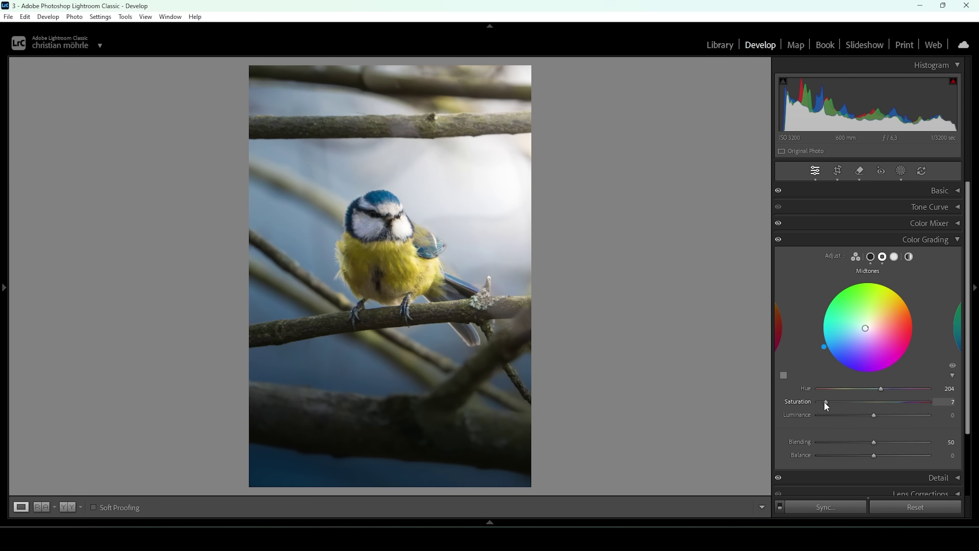
pyautogui.click(931, 239)
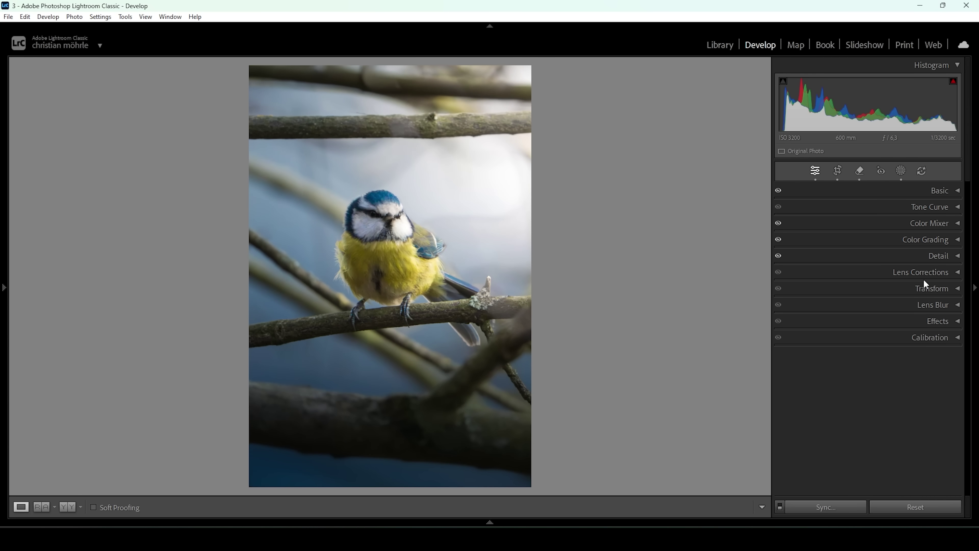
# Set the Calibration saturation to +17 for Blue Primary, +5 for Green Primary and +11 for Red Primary
pyautogui.click(875, 336)
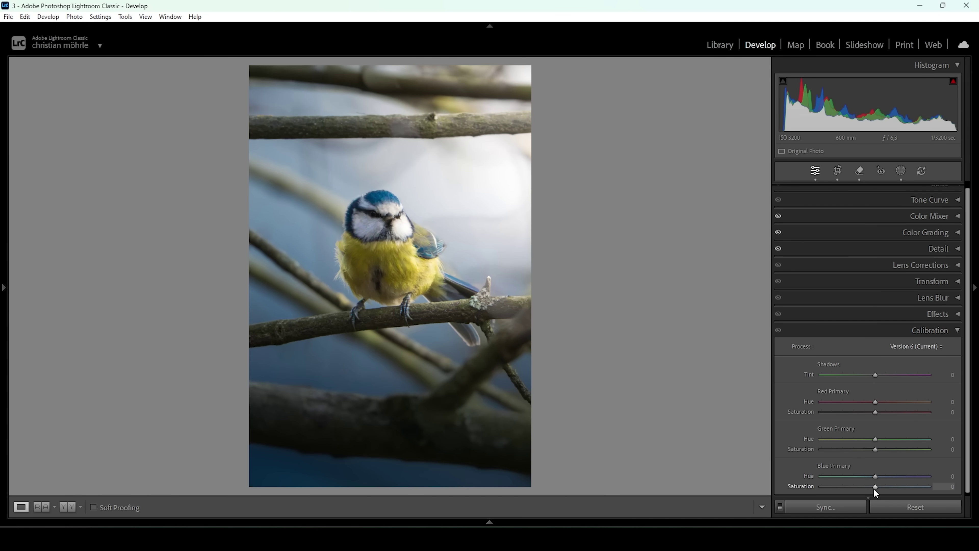
pyautogui.moveTo(875, 486); pyautogui.dragTo(883, 486)
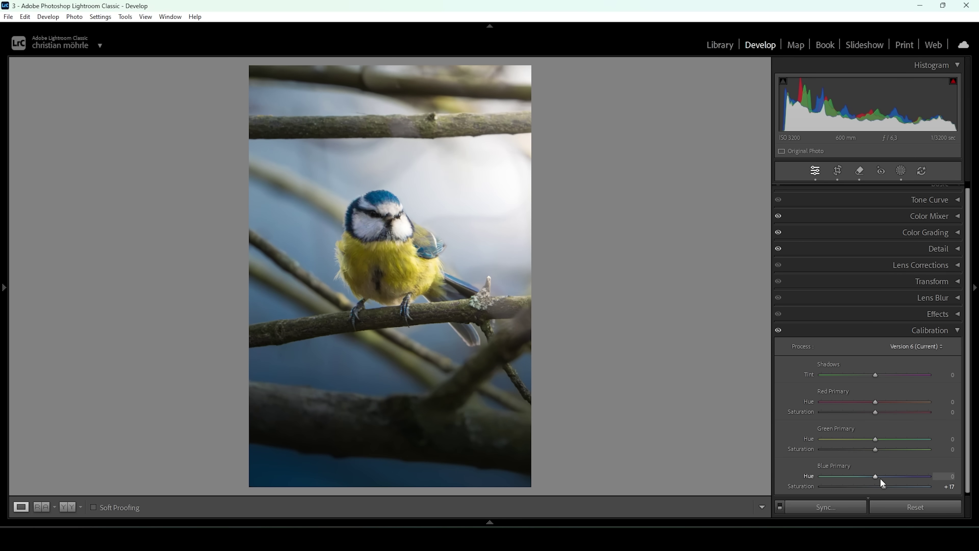
pyautogui.moveTo(874, 449); pyautogui.dragTo(874, 450)
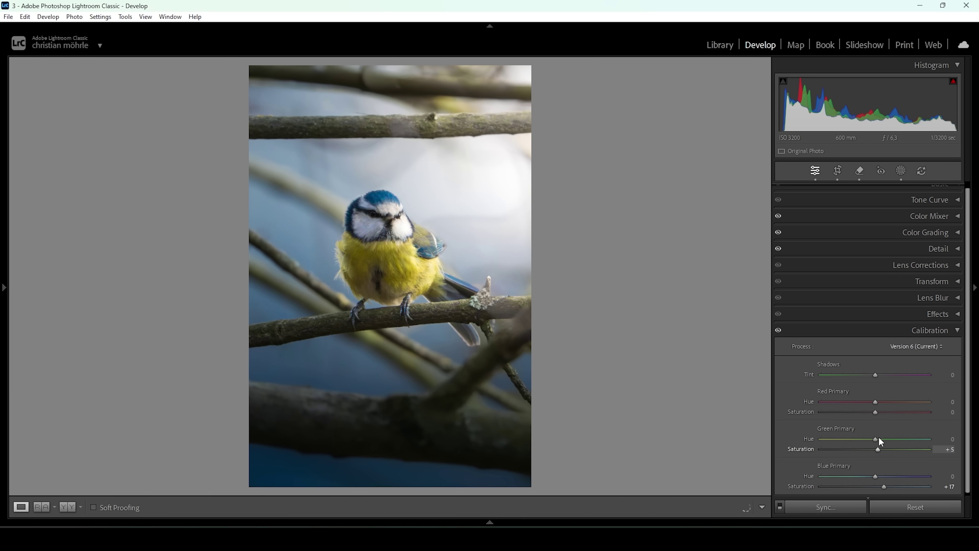
pyautogui.moveTo(875, 410); pyautogui.dragTo(880, 411)
# Sharpen the photo with Amount 64, Radius 0,5, Detail 100 and Masking 73
pyautogui.click(901, 250)
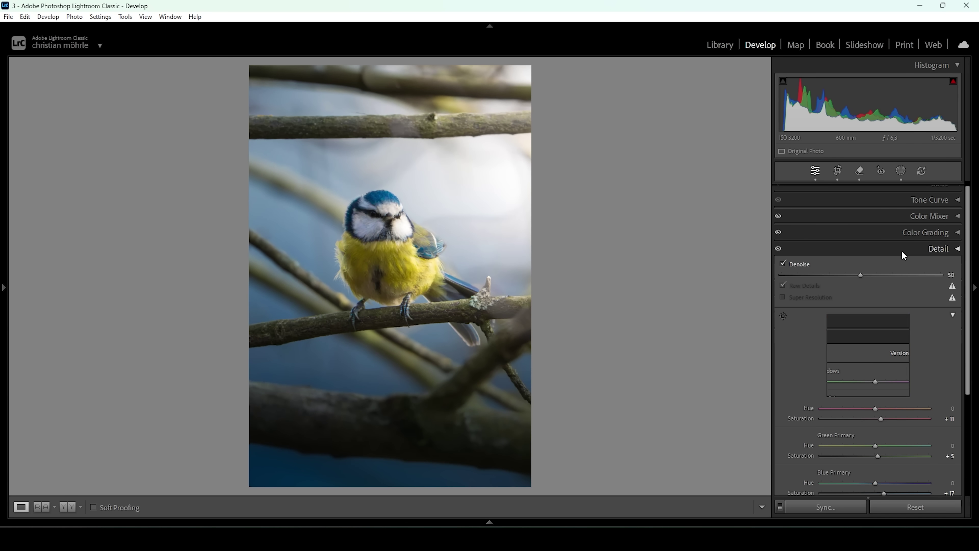
pyautogui.moveTo(844, 434); pyautogui.dragTo(773, 437)
pyautogui.moveTo(846, 443); pyautogui.dragTo(969, 446)
pyautogui.moveTo(822, 453); pyautogui.dragTo(901, 454)
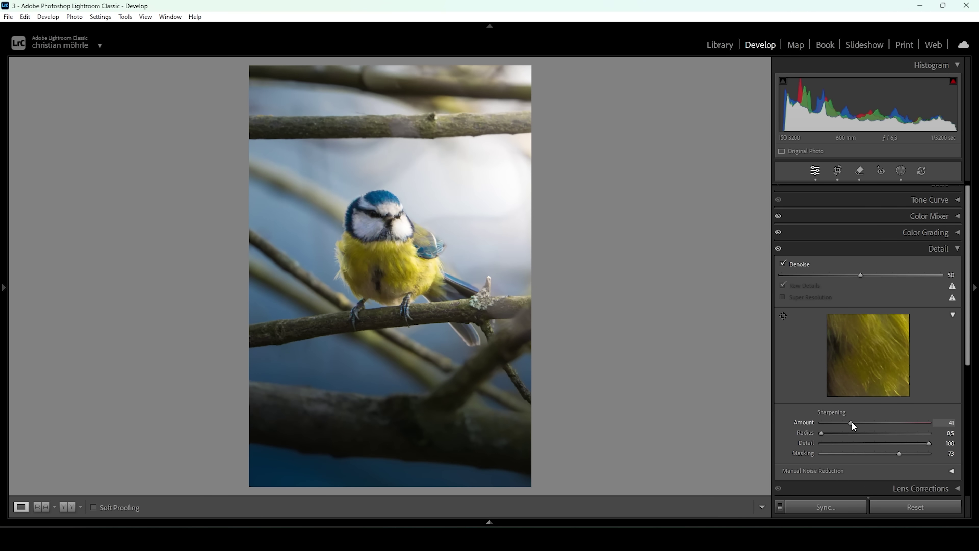
pyautogui.moveTo(867, 422); pyautogui.dragTo(866, 422)
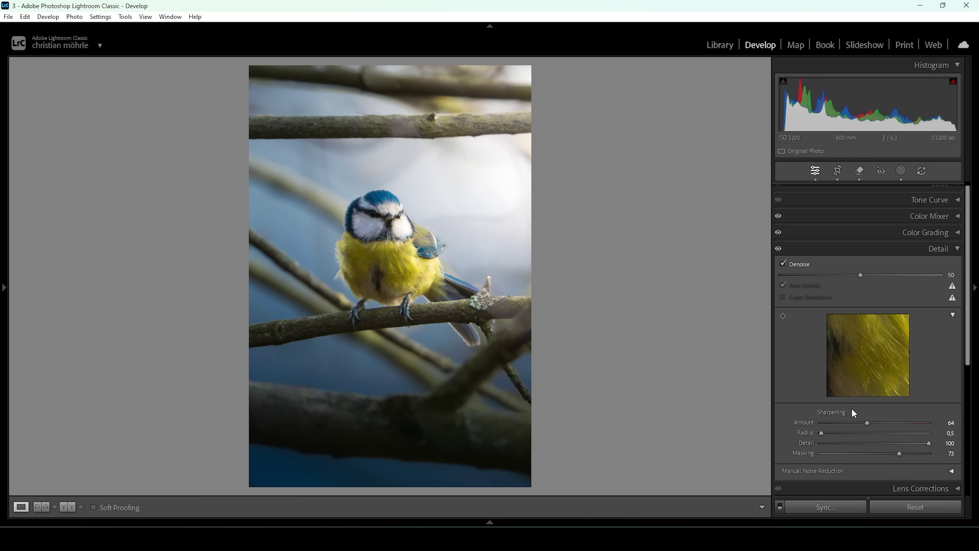